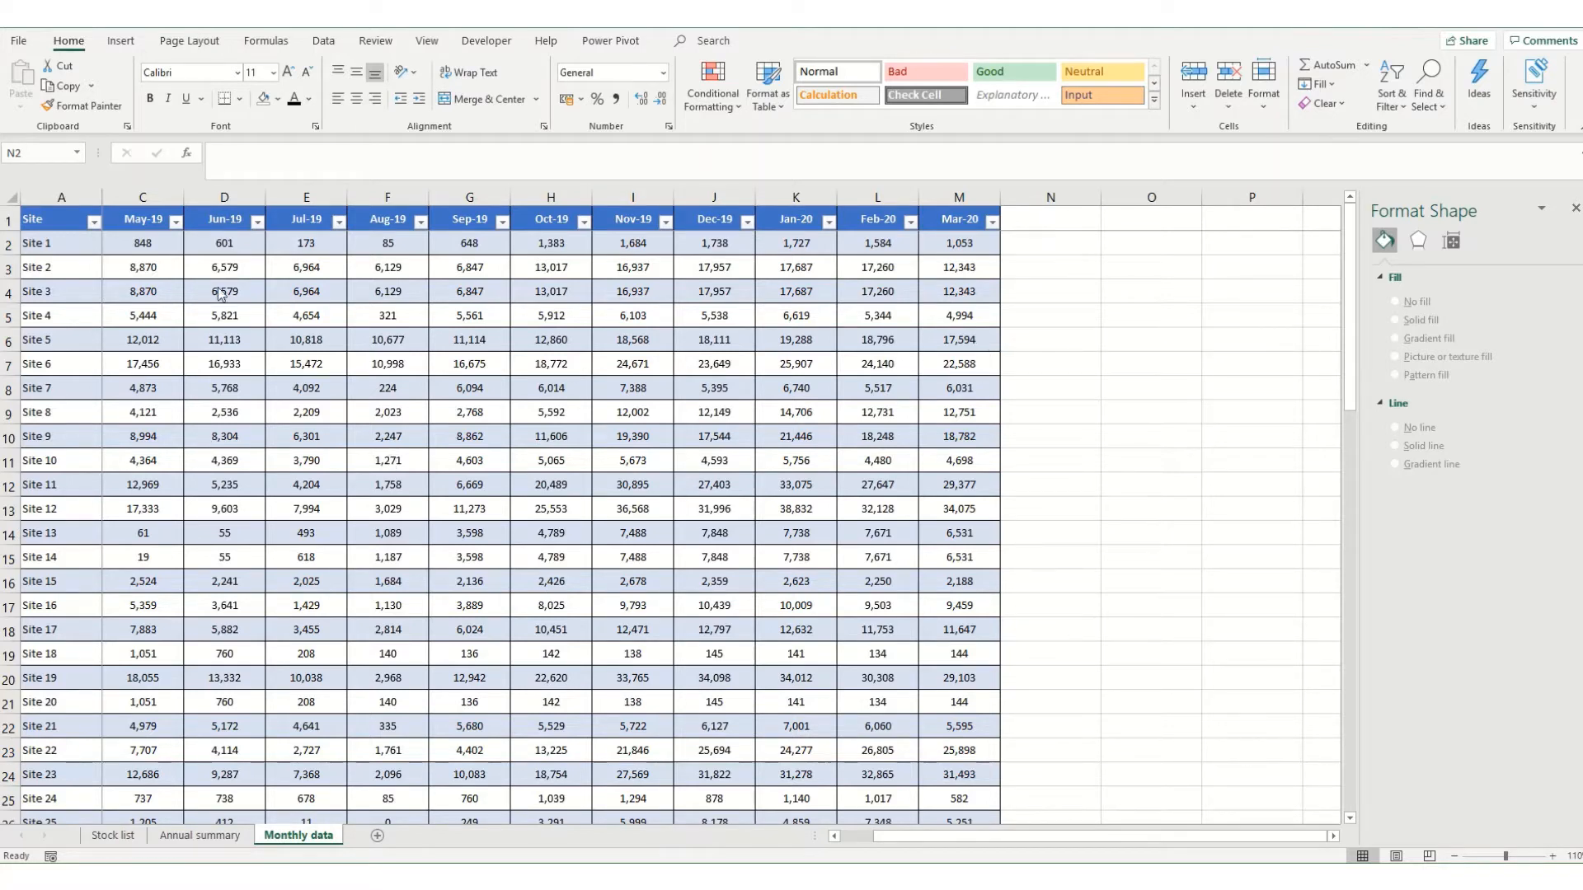
Add a table column headed "Sparkline" in N1, directly after the Mar-20 column of the monthly data.
{"action": "left_click", "coordinate": [54, 243]}
{"action": "key", "text": "ctrl+Down"}
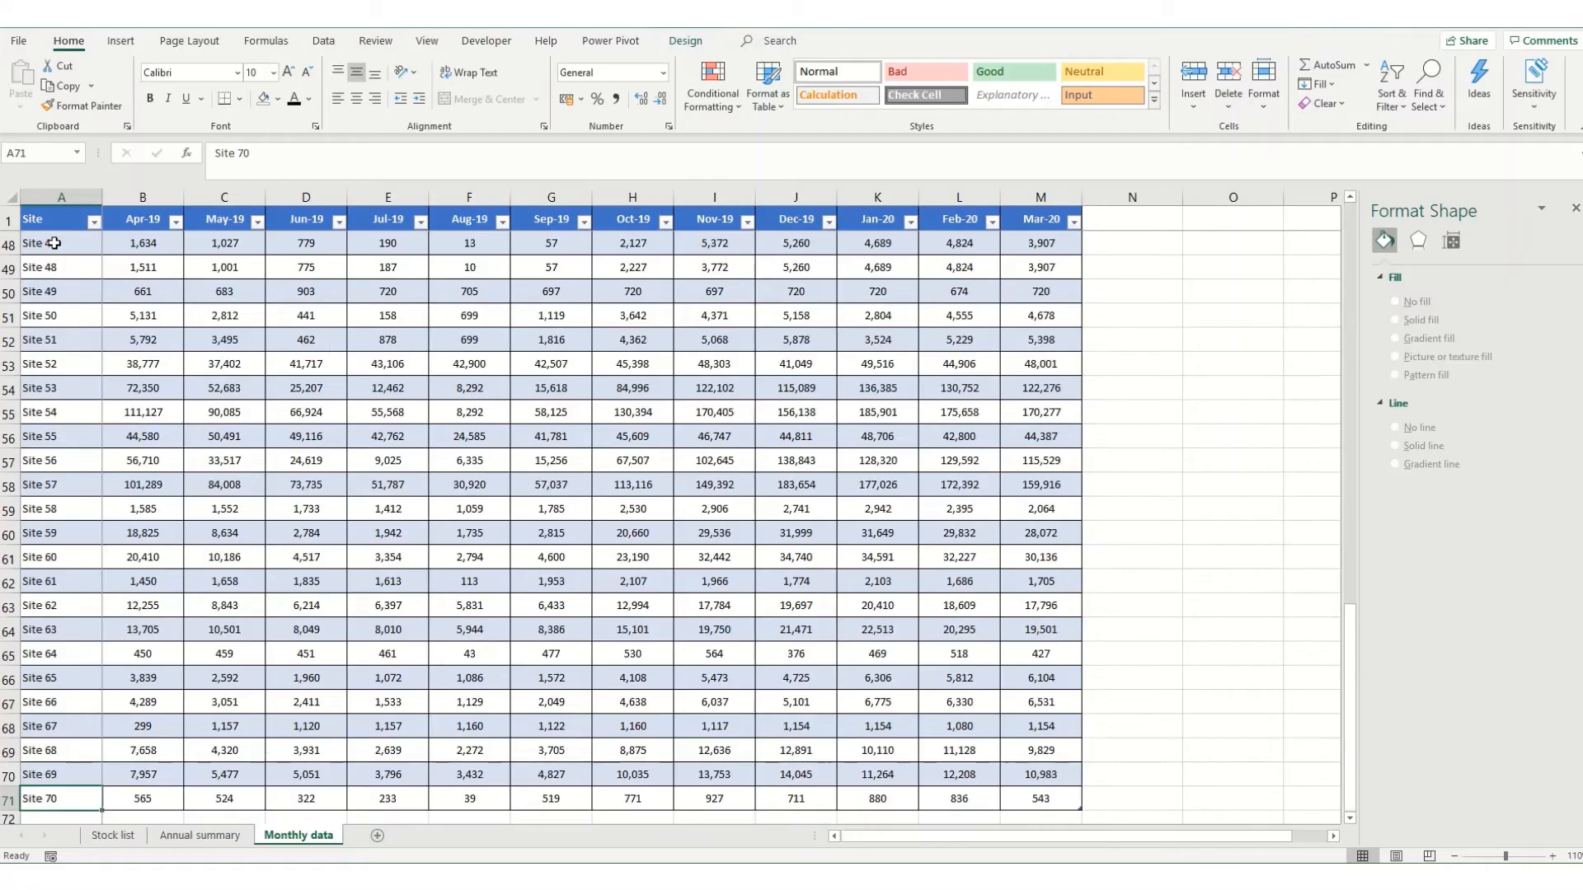
{"action": "key", "text": "ctrl+Up"}
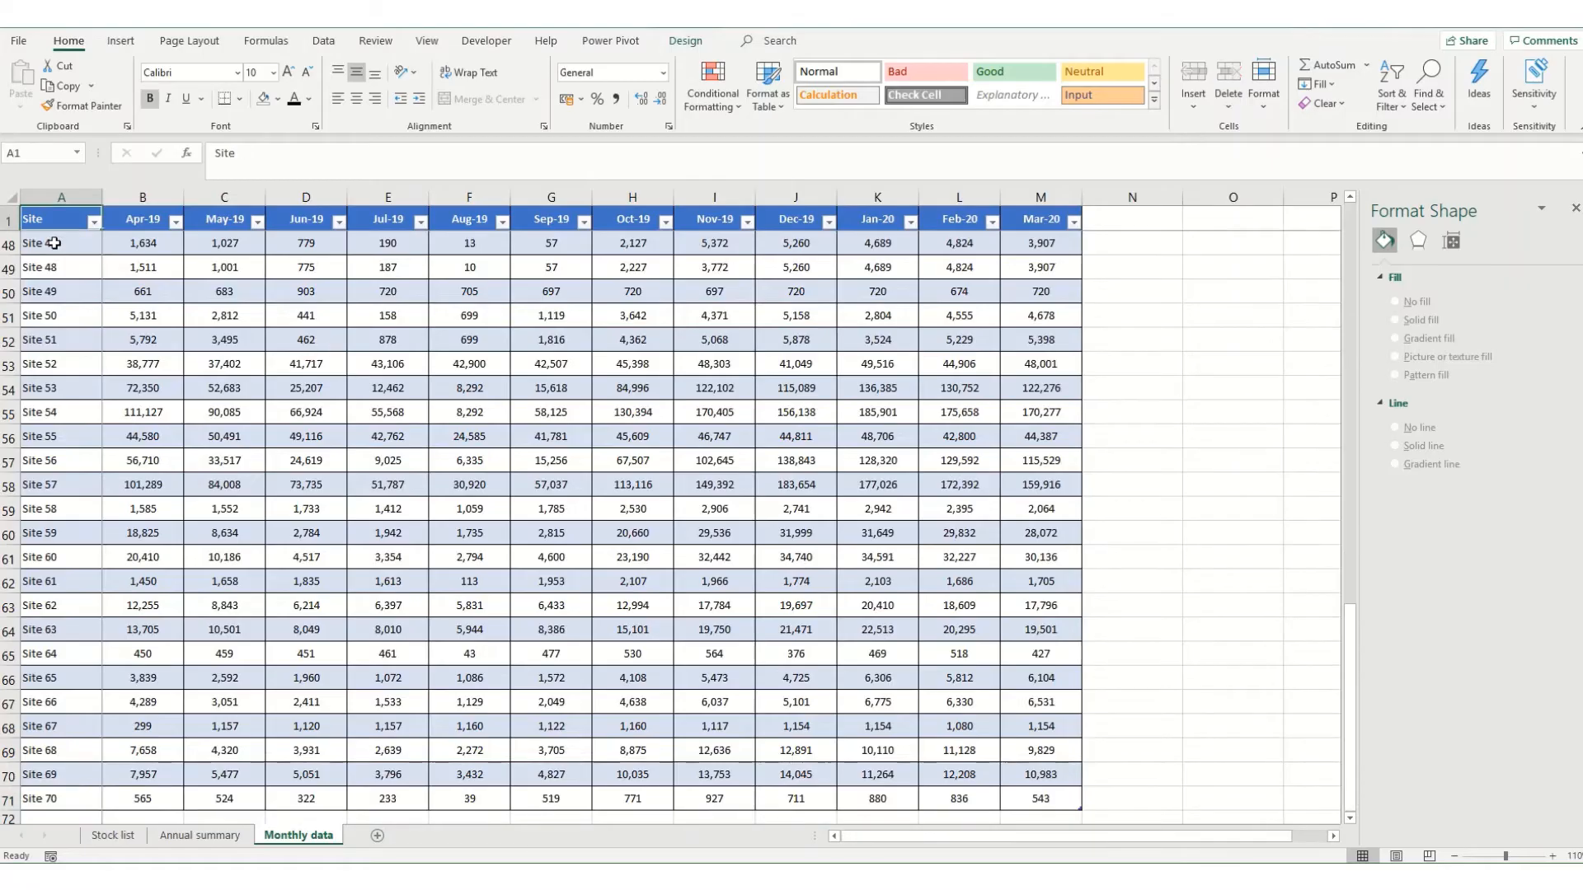
{"action": "key", "text": "Right"}
{"action": "key", "text": "Down"}
{"action": "key", "text": "ctrl+Right"}
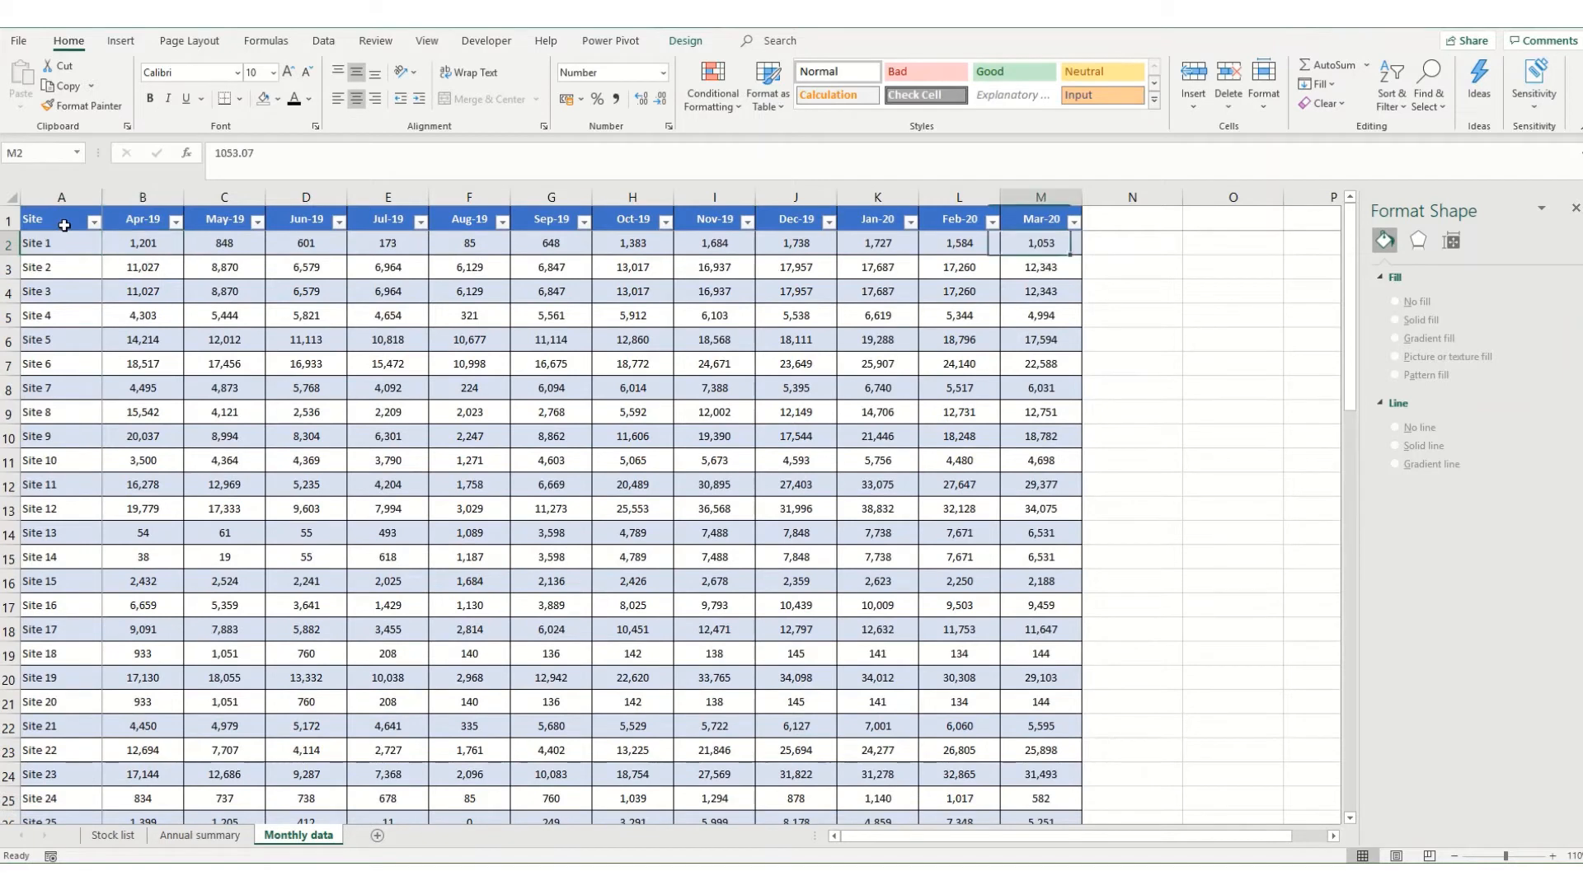
{"action": "key", "text": "Right"}
{"action": "key", "text": "Up"}
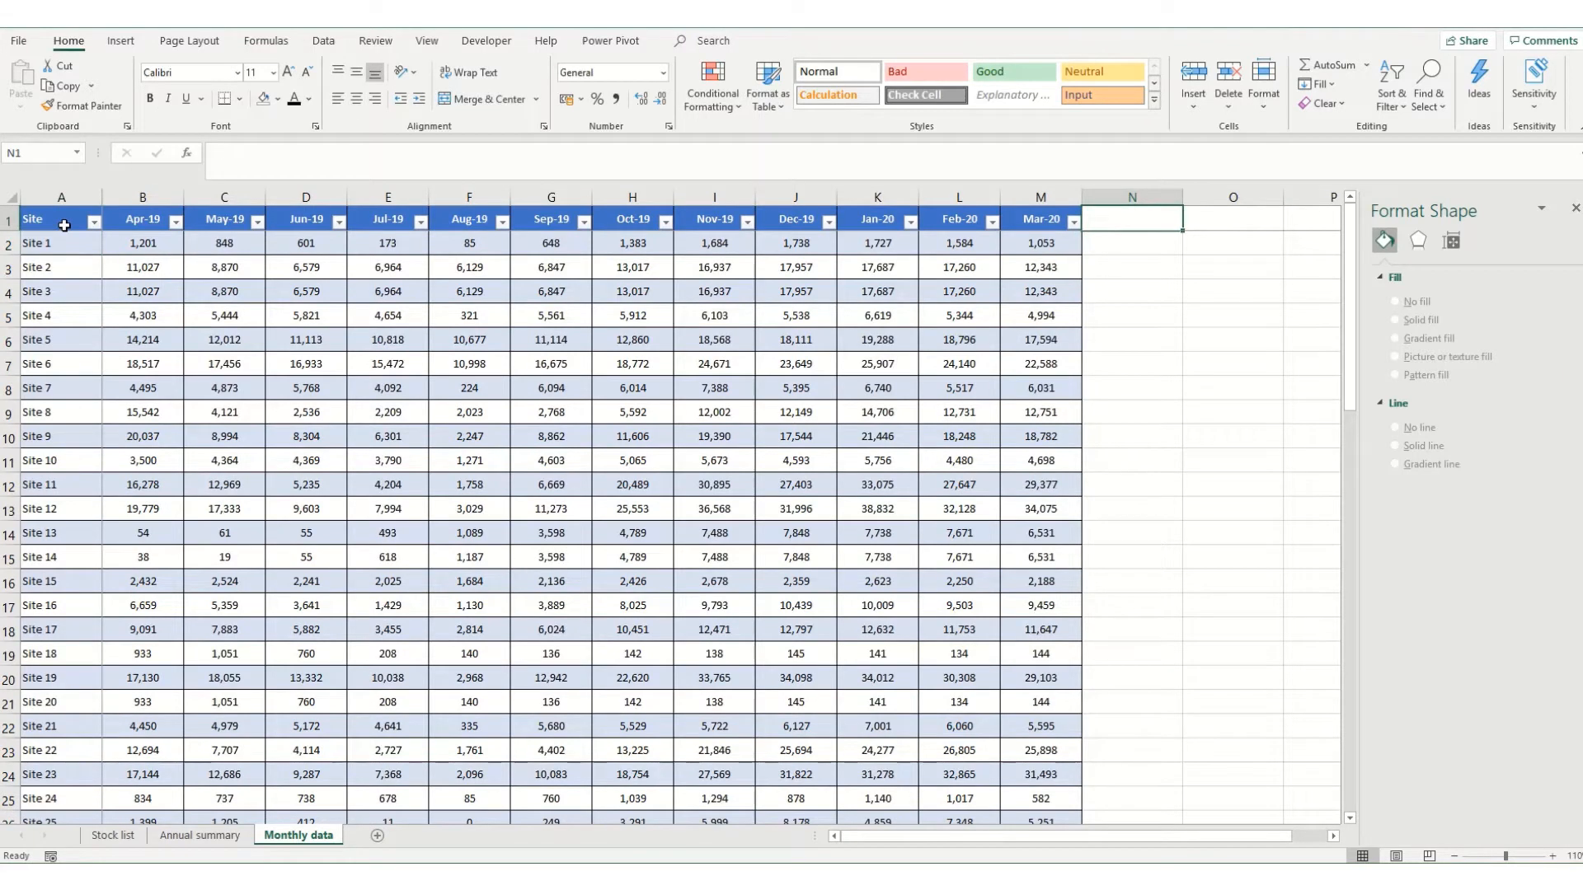
{"action": "type", "text": "Spark"}
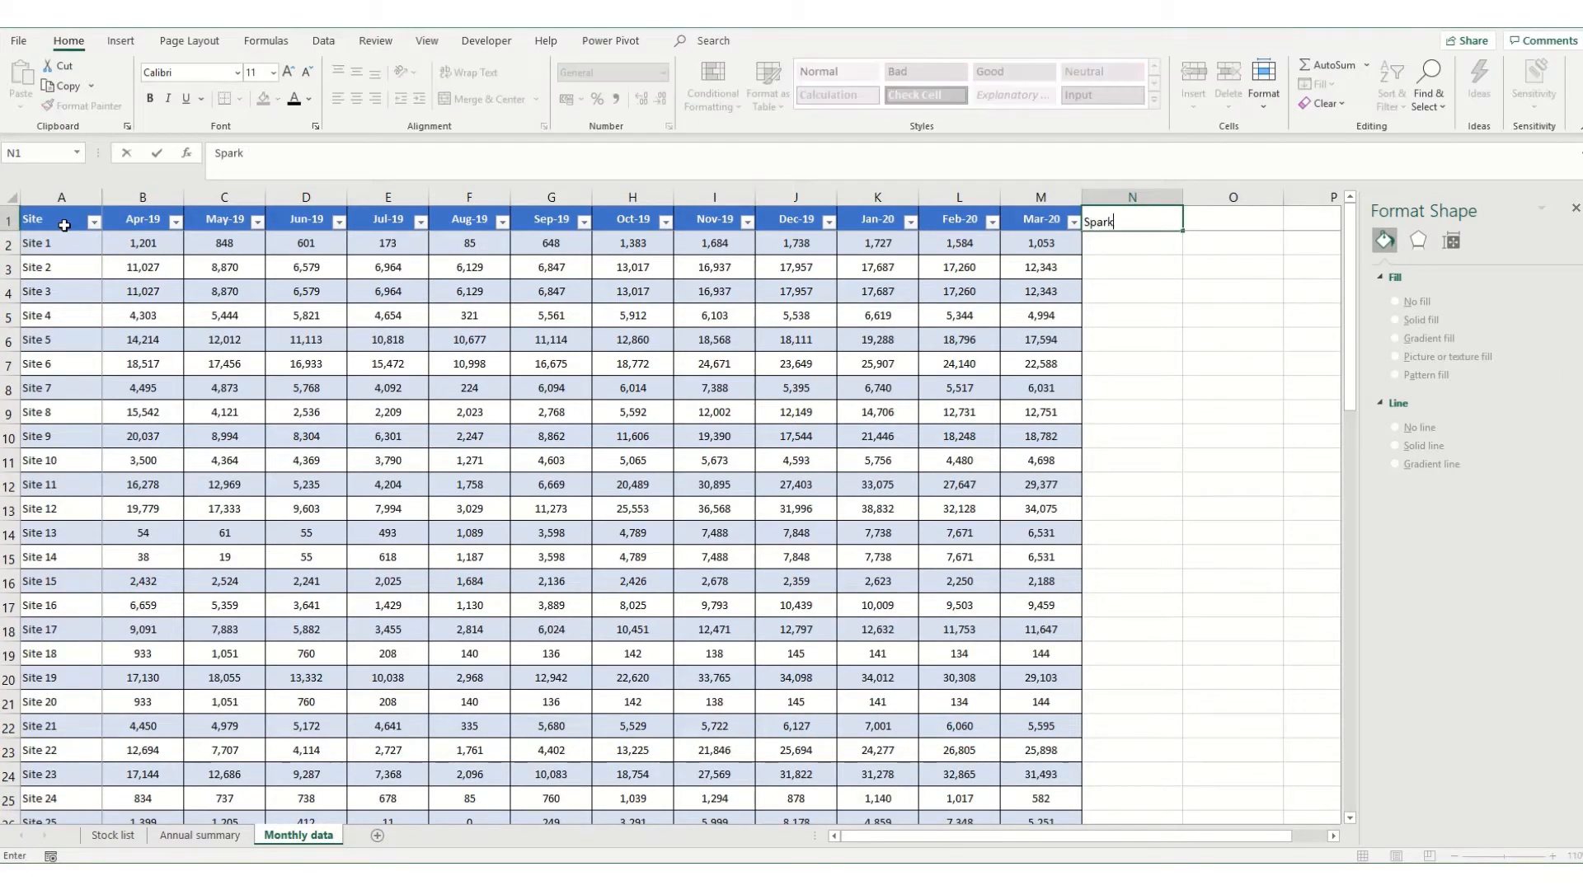
{"action": "type", "text": "line"}
{"action": "key", "text": "Return"}
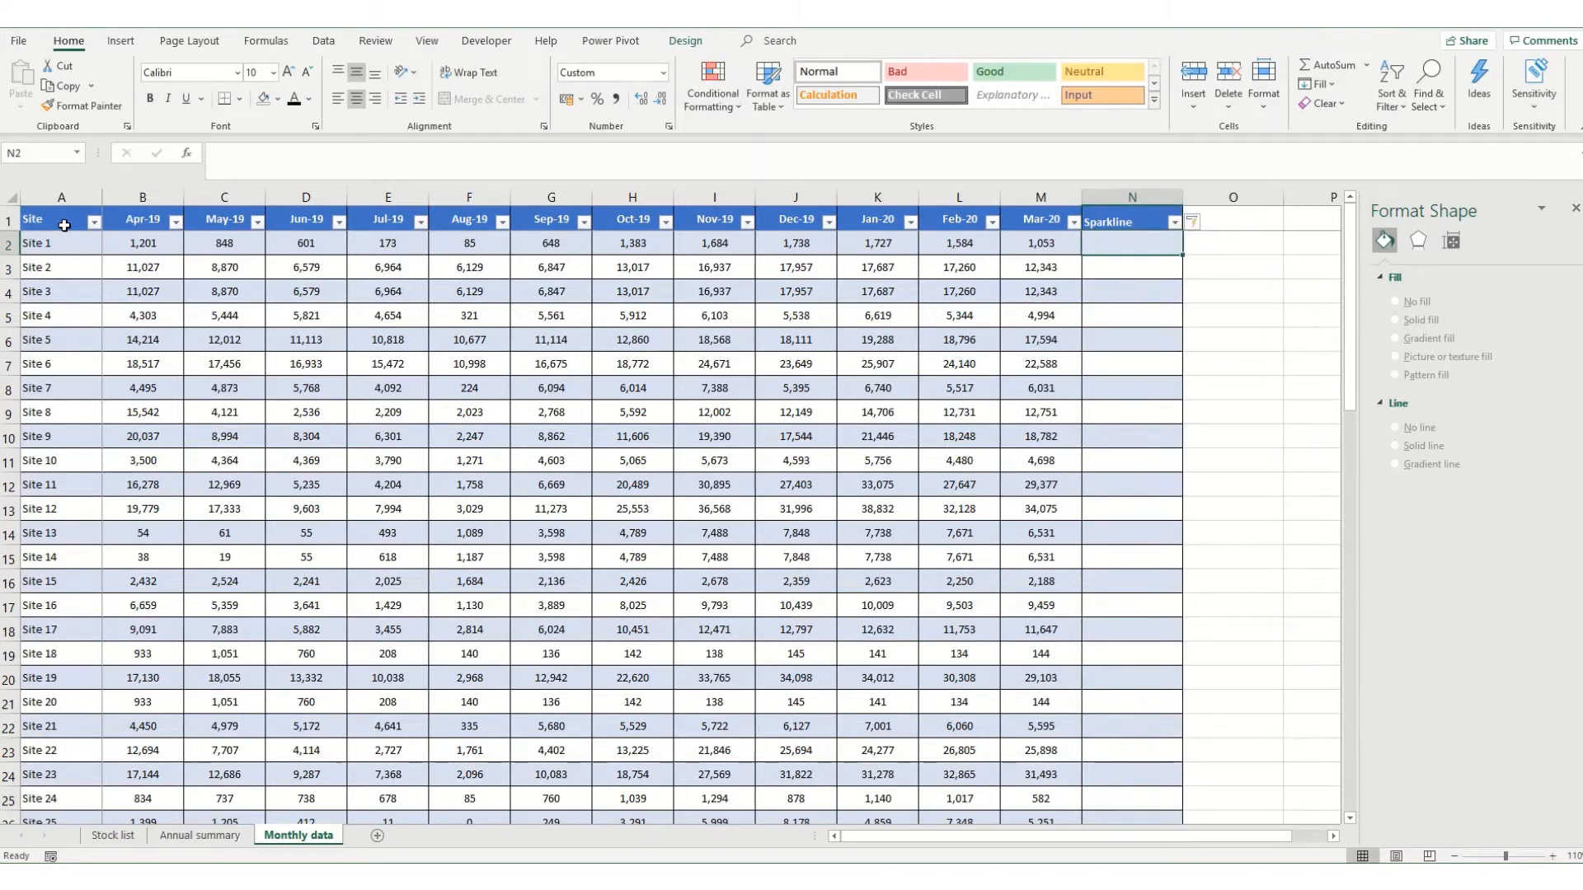
Insert a line sparkline in N2 using Site 1's monthly values in B2:M2 as a relative data range.
{"action": "left_click", "coordinate": [115, 41]}
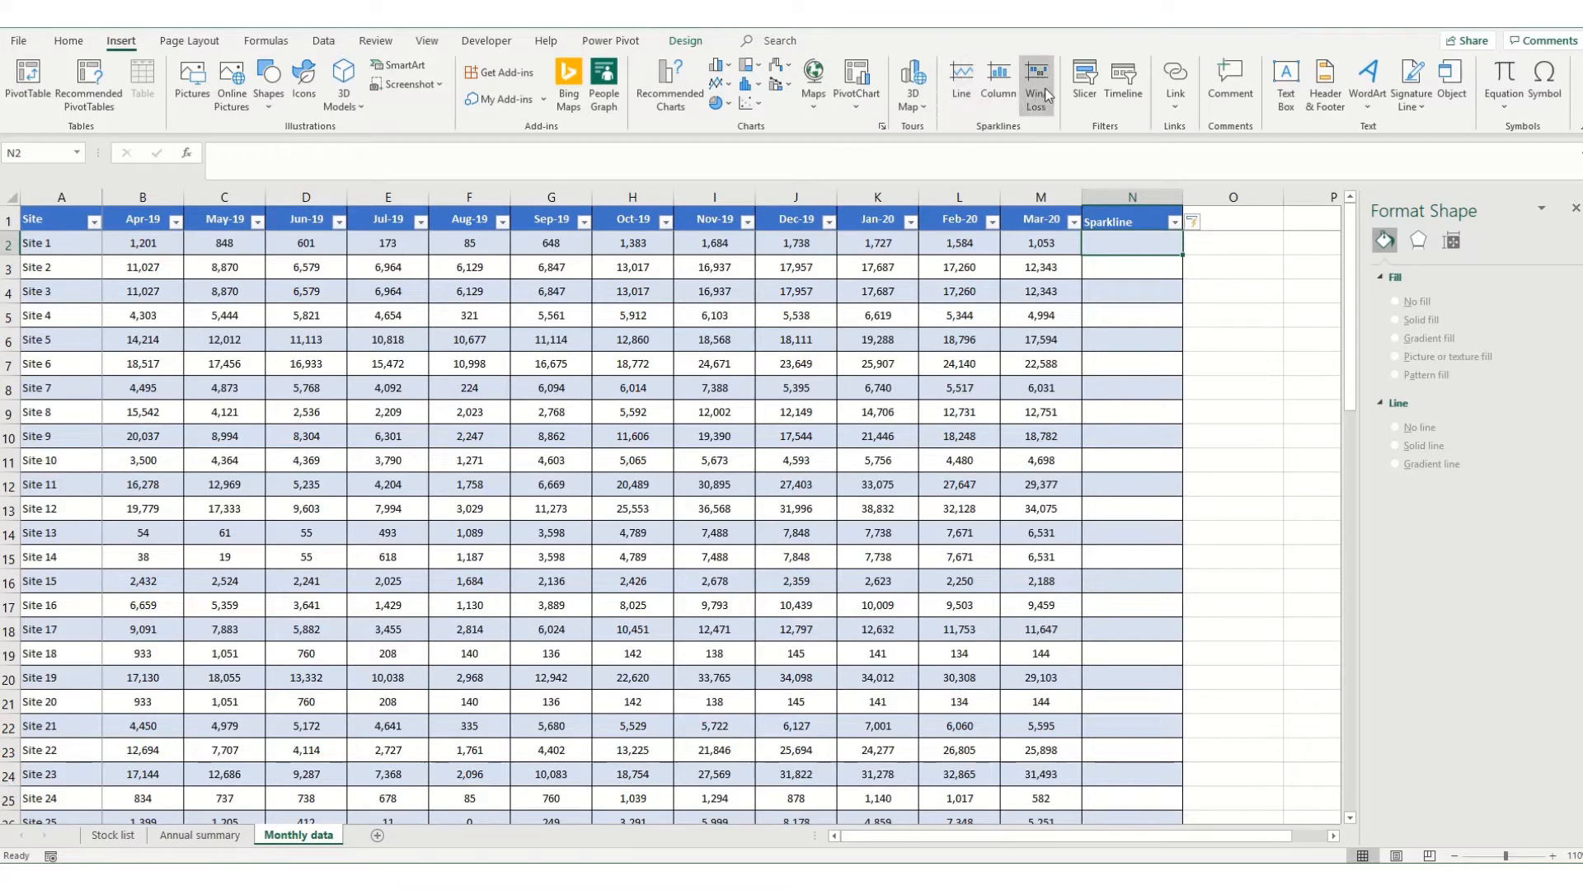
{"action": "left_click", "coordinate": [955, 85]}
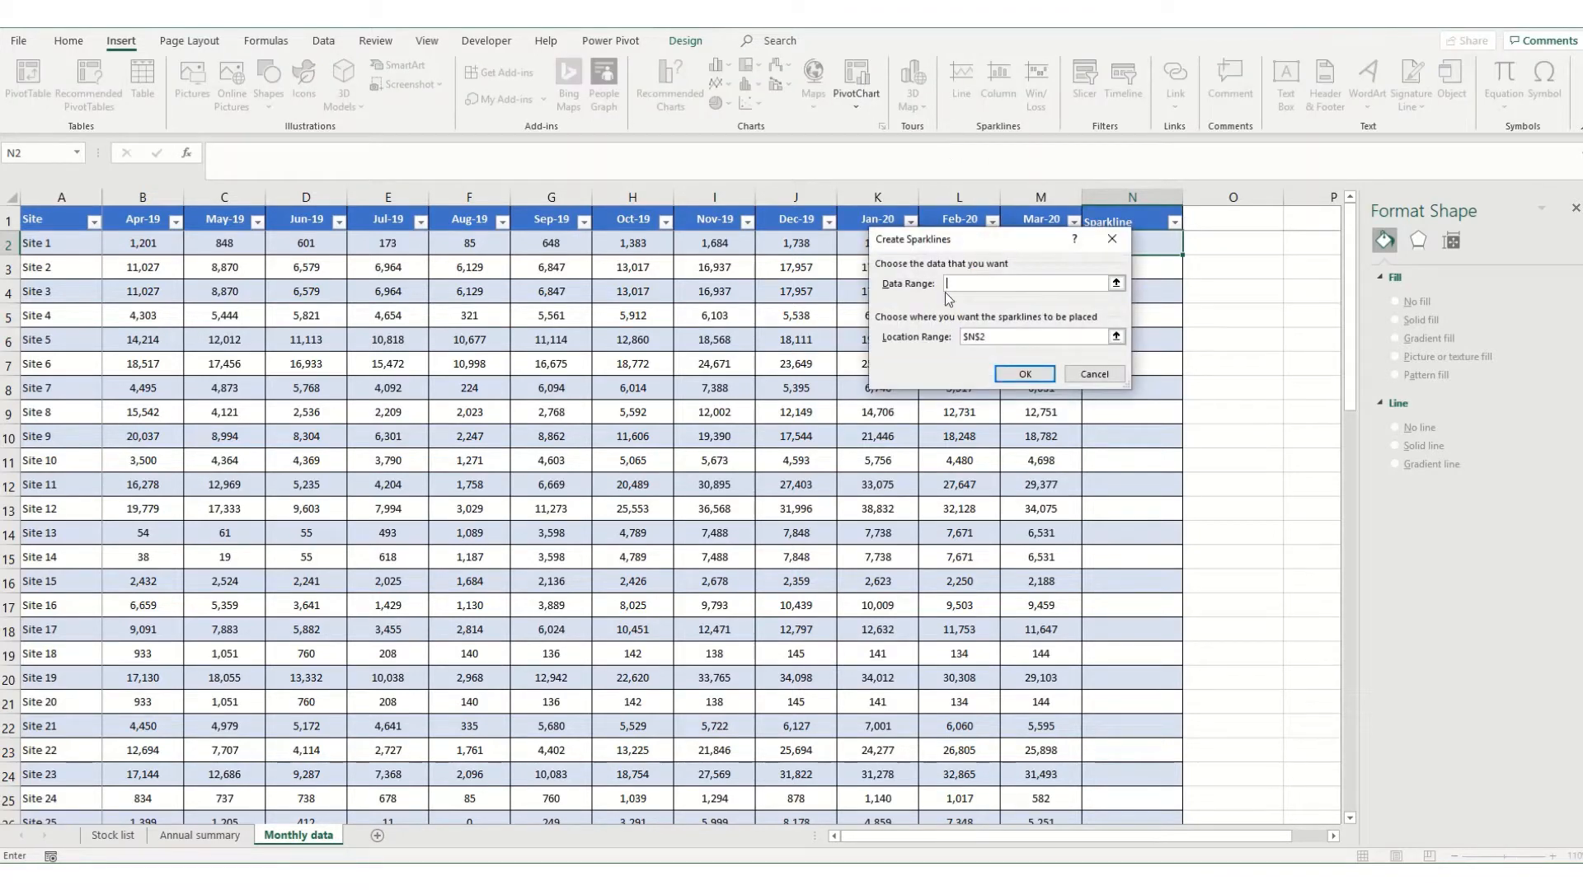
{"action": "left_click_drag", "start_coordinate": [1009, 240], "coordinate": [1007, 326]}
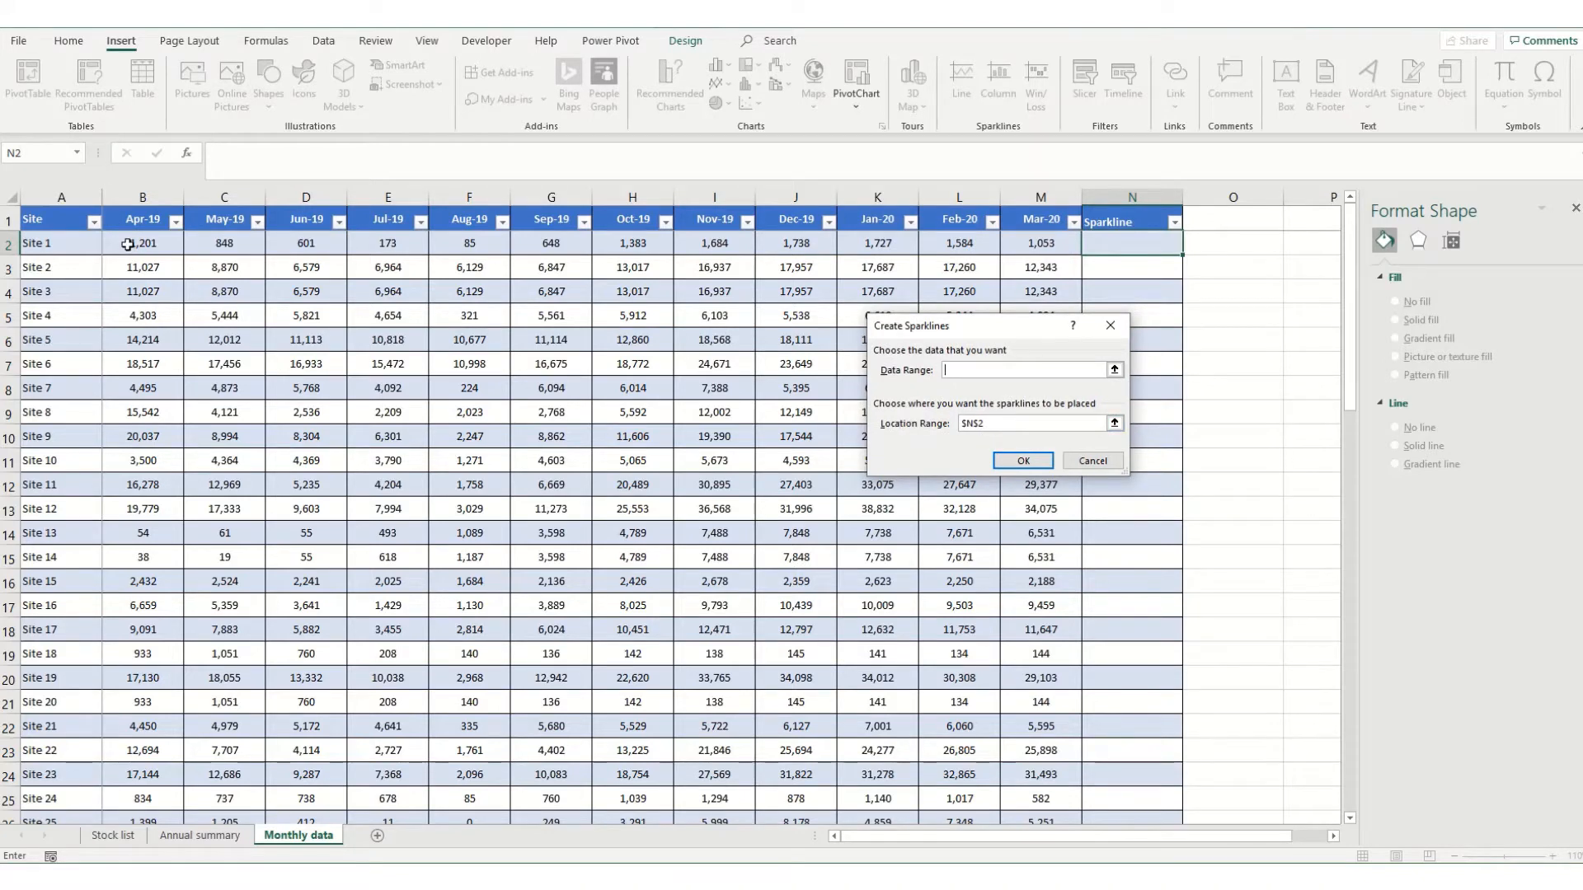
{"action": "left_click_drag", "start_coordinate": [124, 243], "coordinate": [1042, 236]}
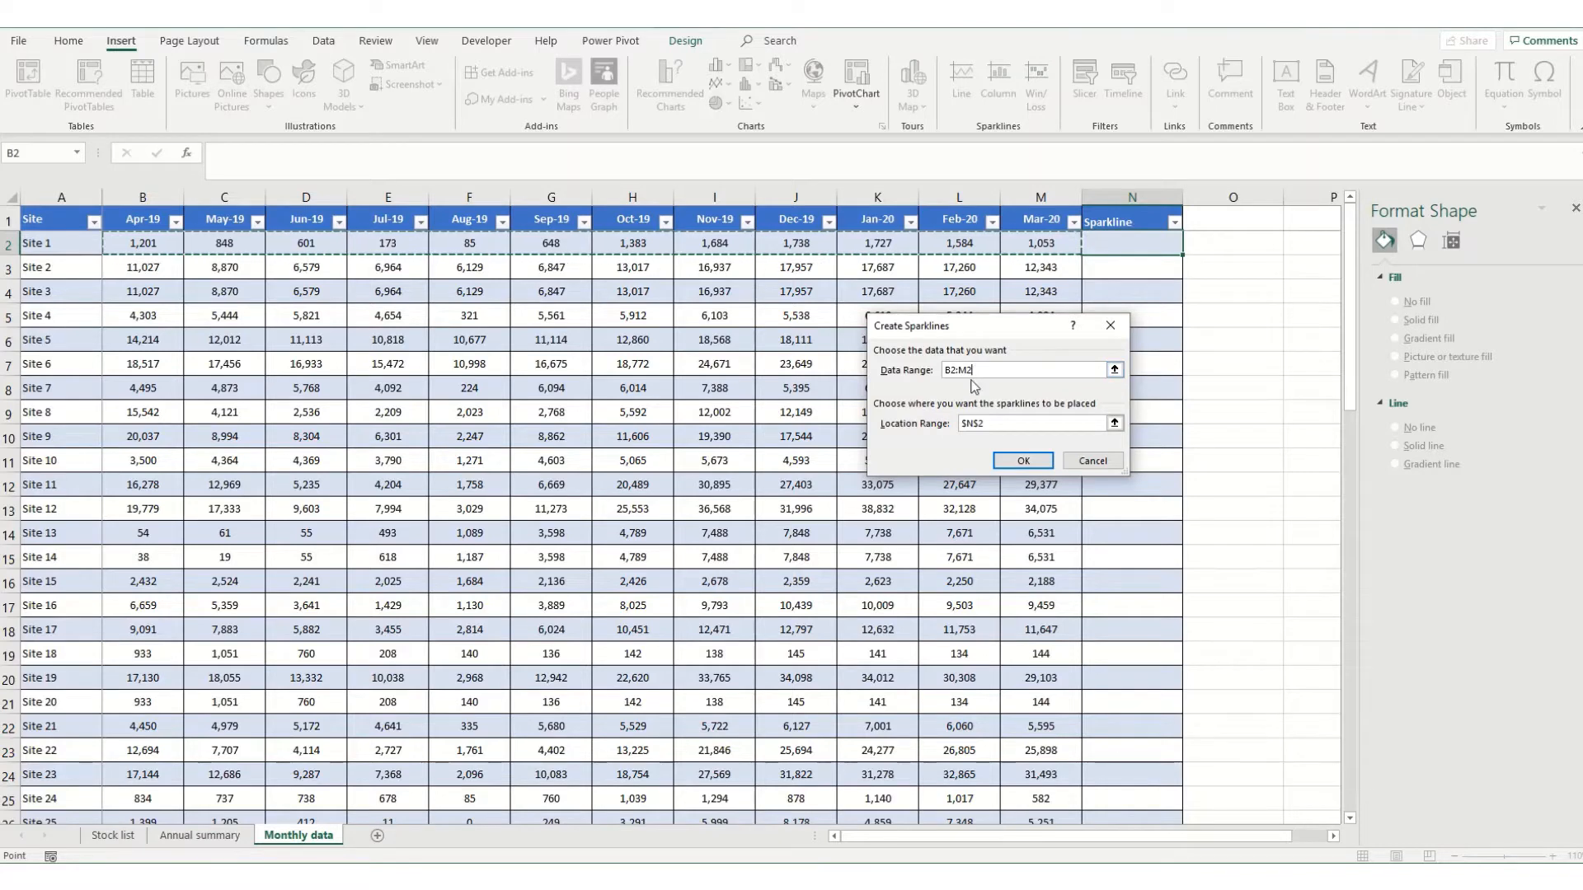
{"action": "key", "text": "F4"}
{"action": "key", "text": "F4"}
{"action": "key", "text": "F4"}
{"action": "key", "text": "Return"}
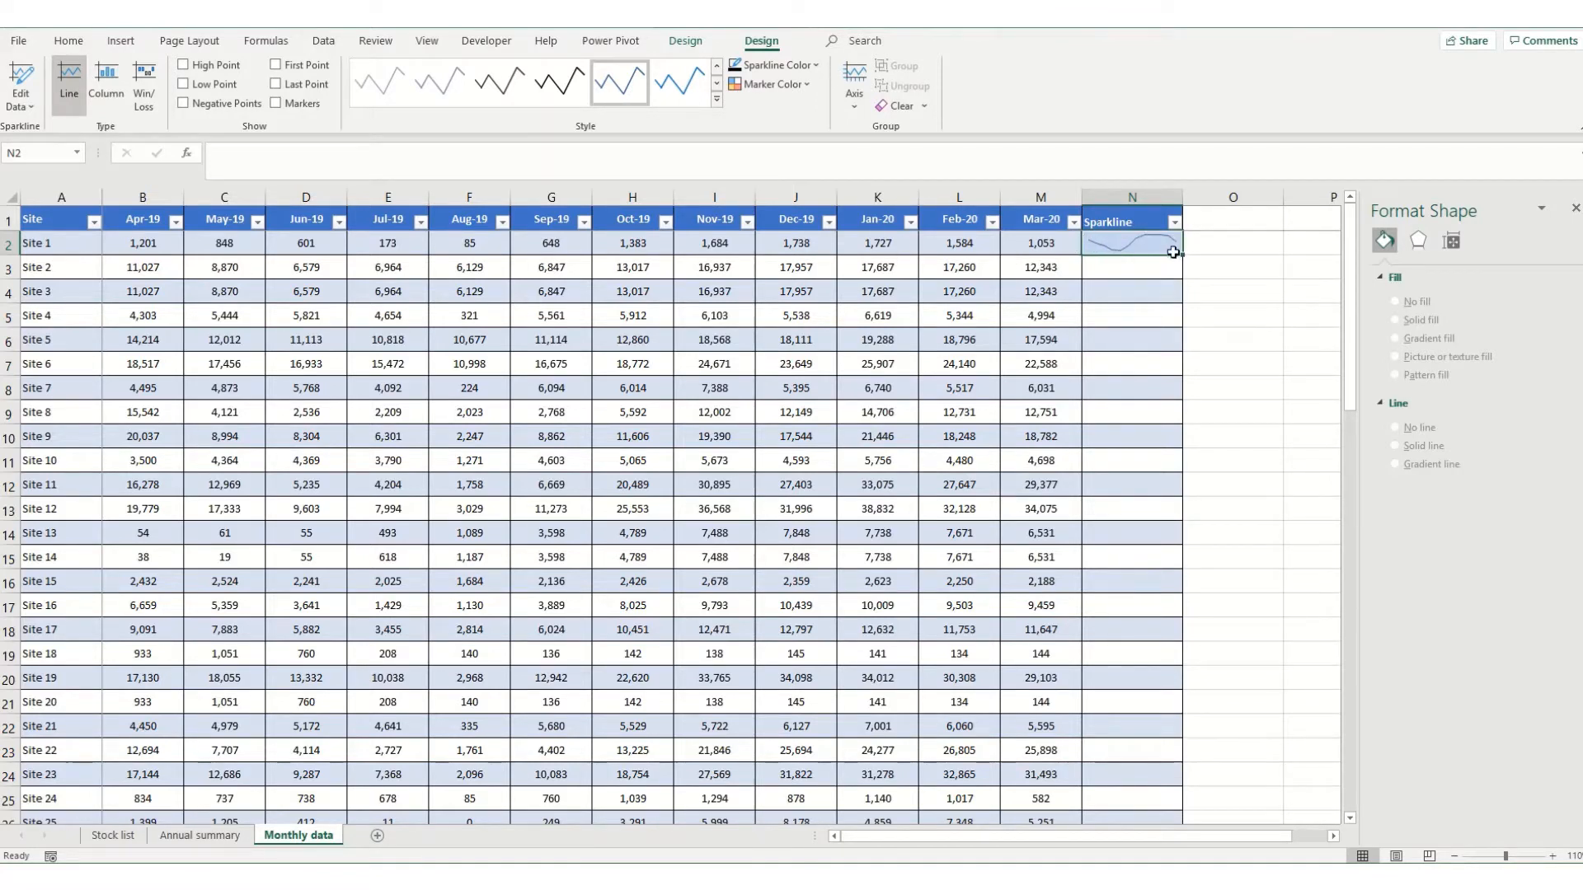
Copy the line sparkline from N2 down the Sparkline column to the last site row.
{"action": "key", "text": "ctrl+c"}
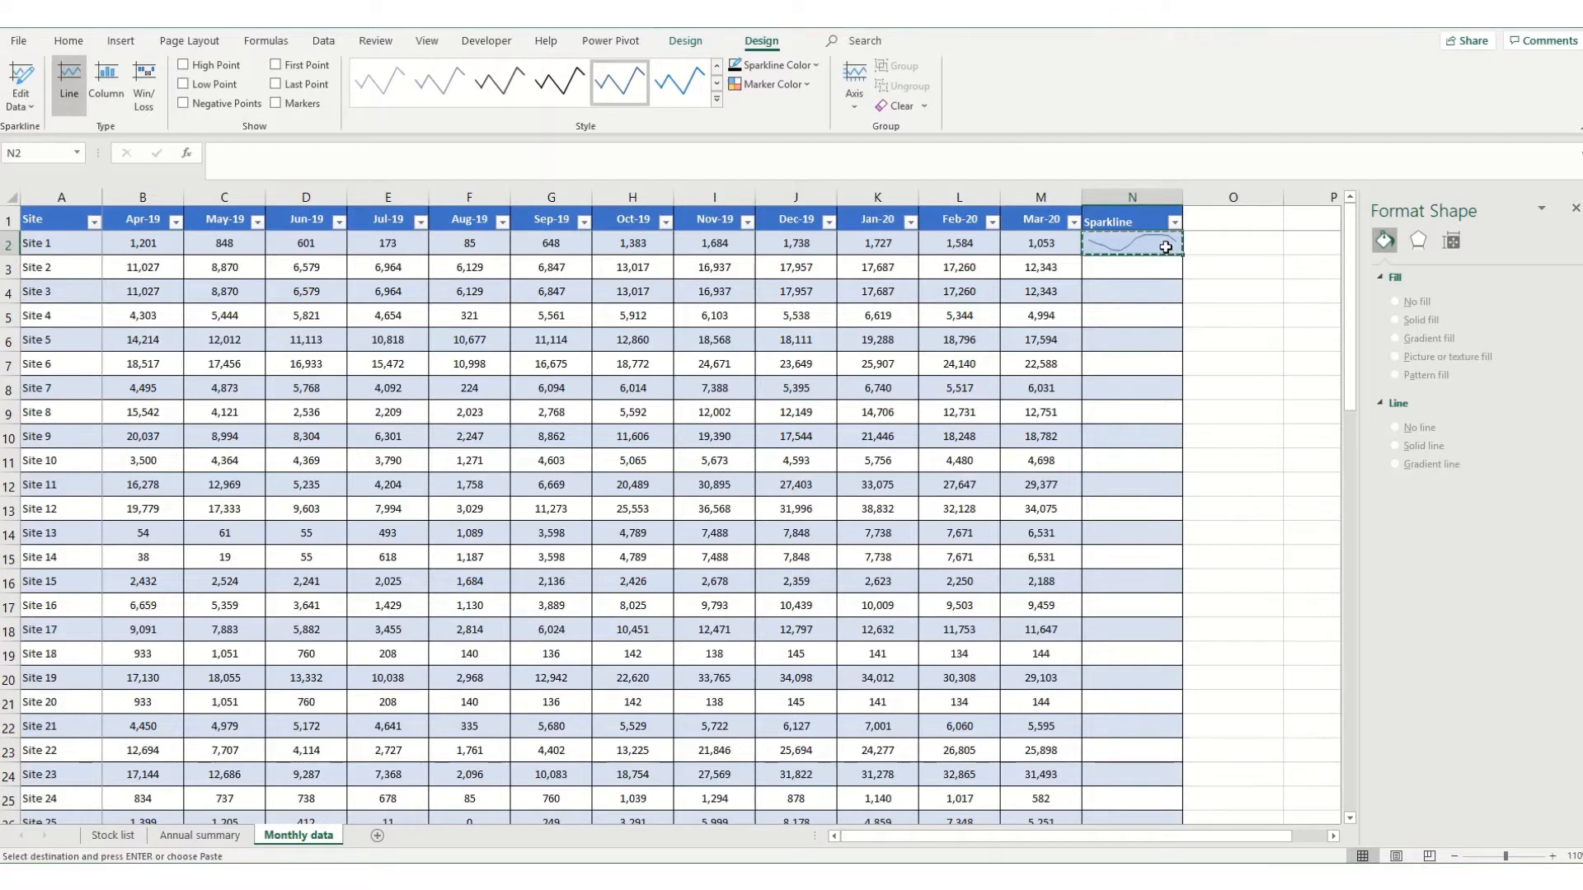
{"action": "key", "text": "ctrl+shift+Down"}
{"action": "key", "text": "ctrl+v"}
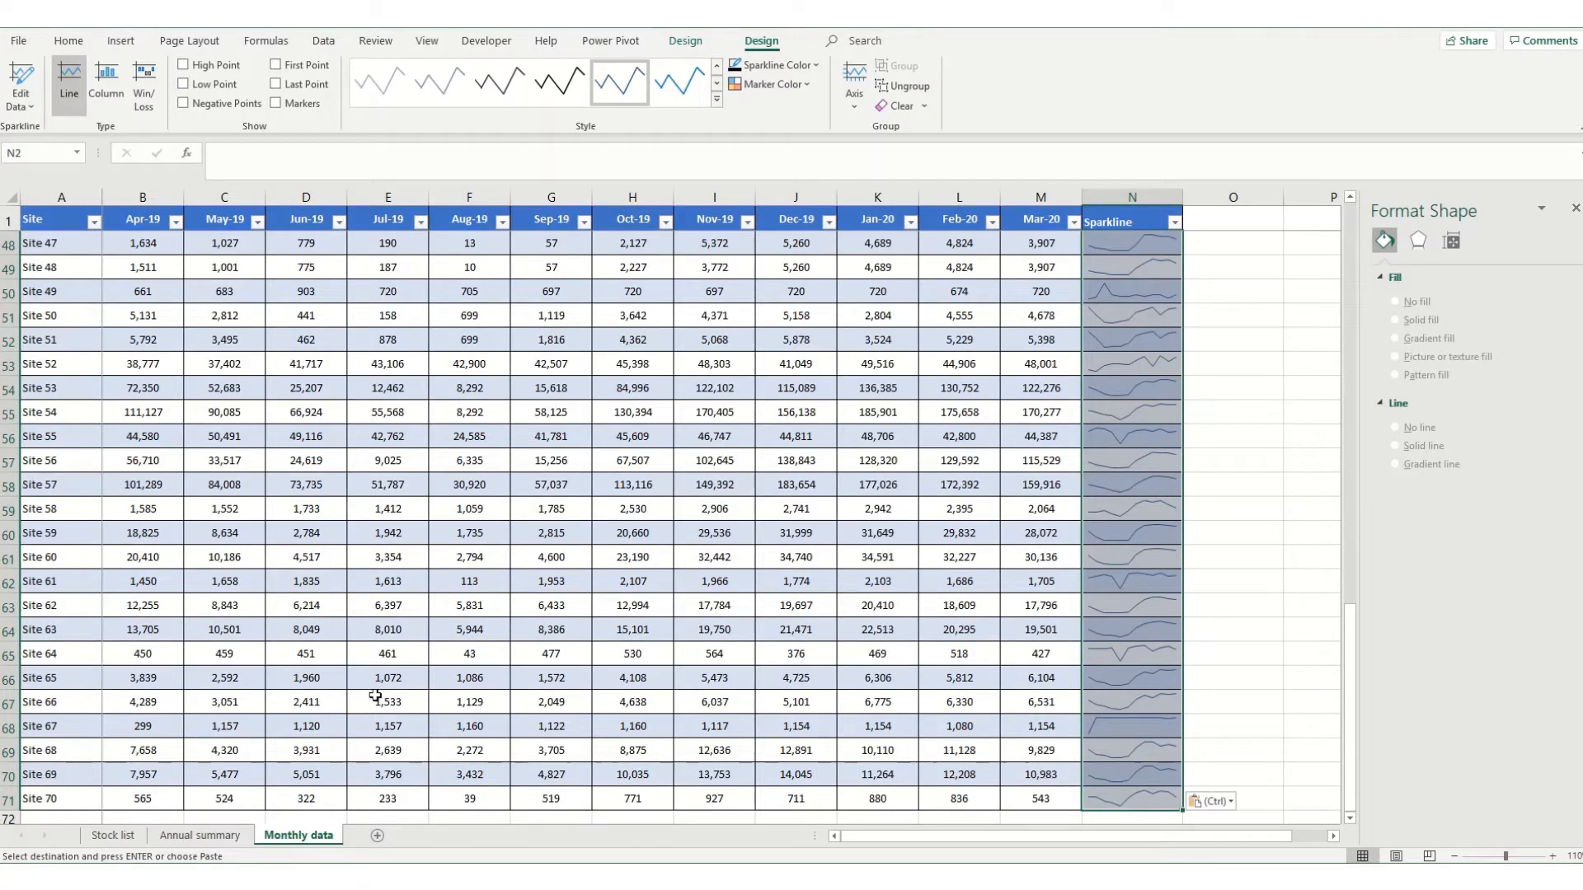
Extend the Sparkline header from N1 into O1 to add a second sparkline column to the table.
{"action": "left_click", "coordinate": [1119, 225]}
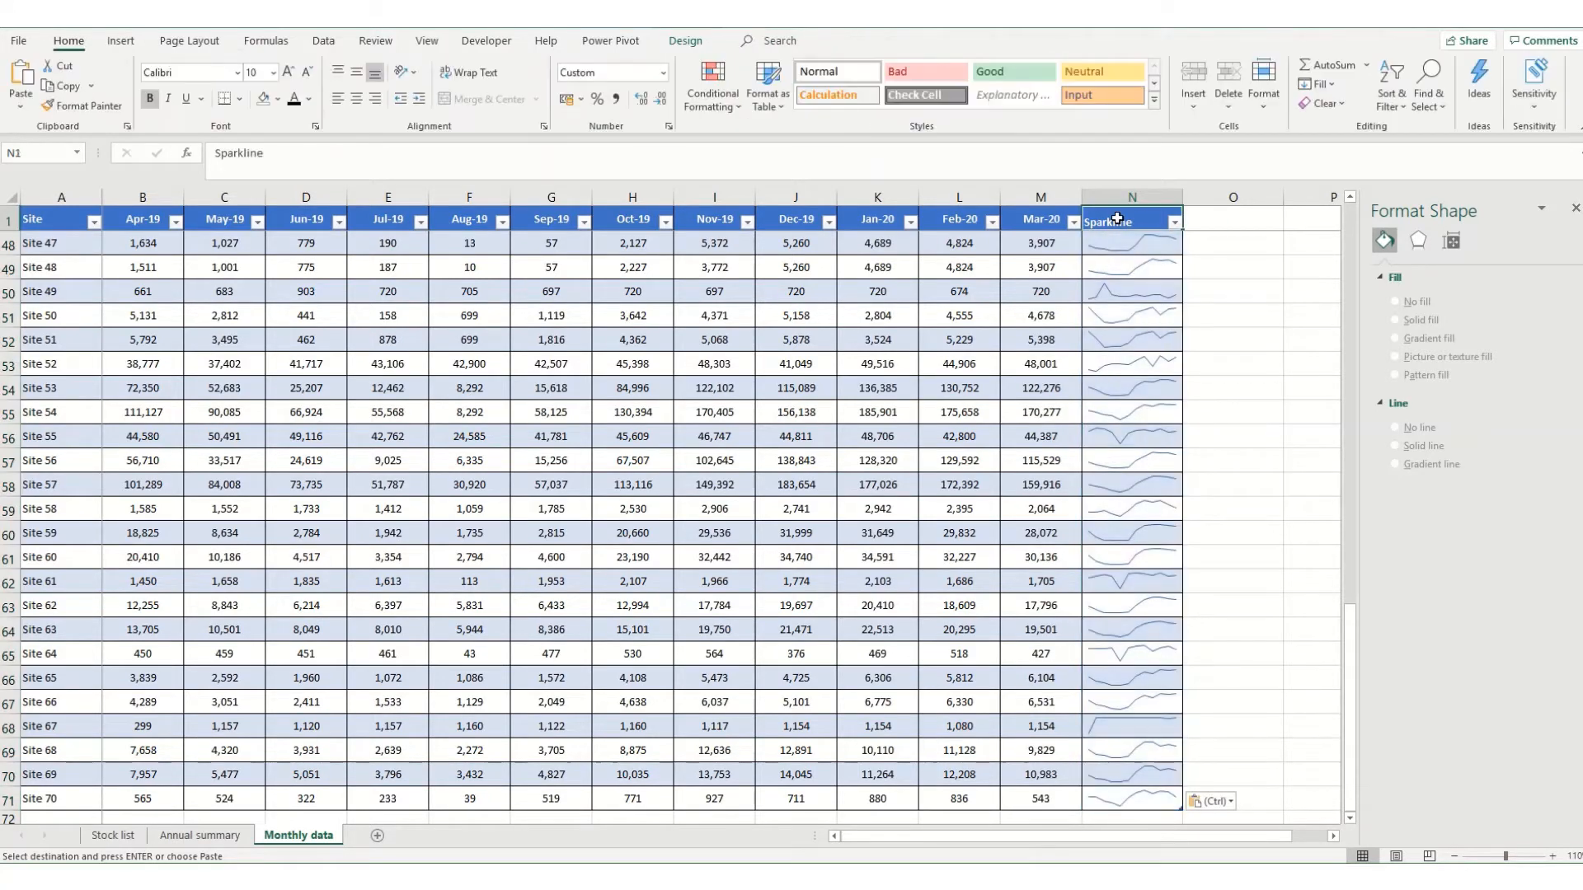
{"action": "scroll", "coordinate": [1179, 234], "scroll_direction": "up", "scroll_amount": 15}
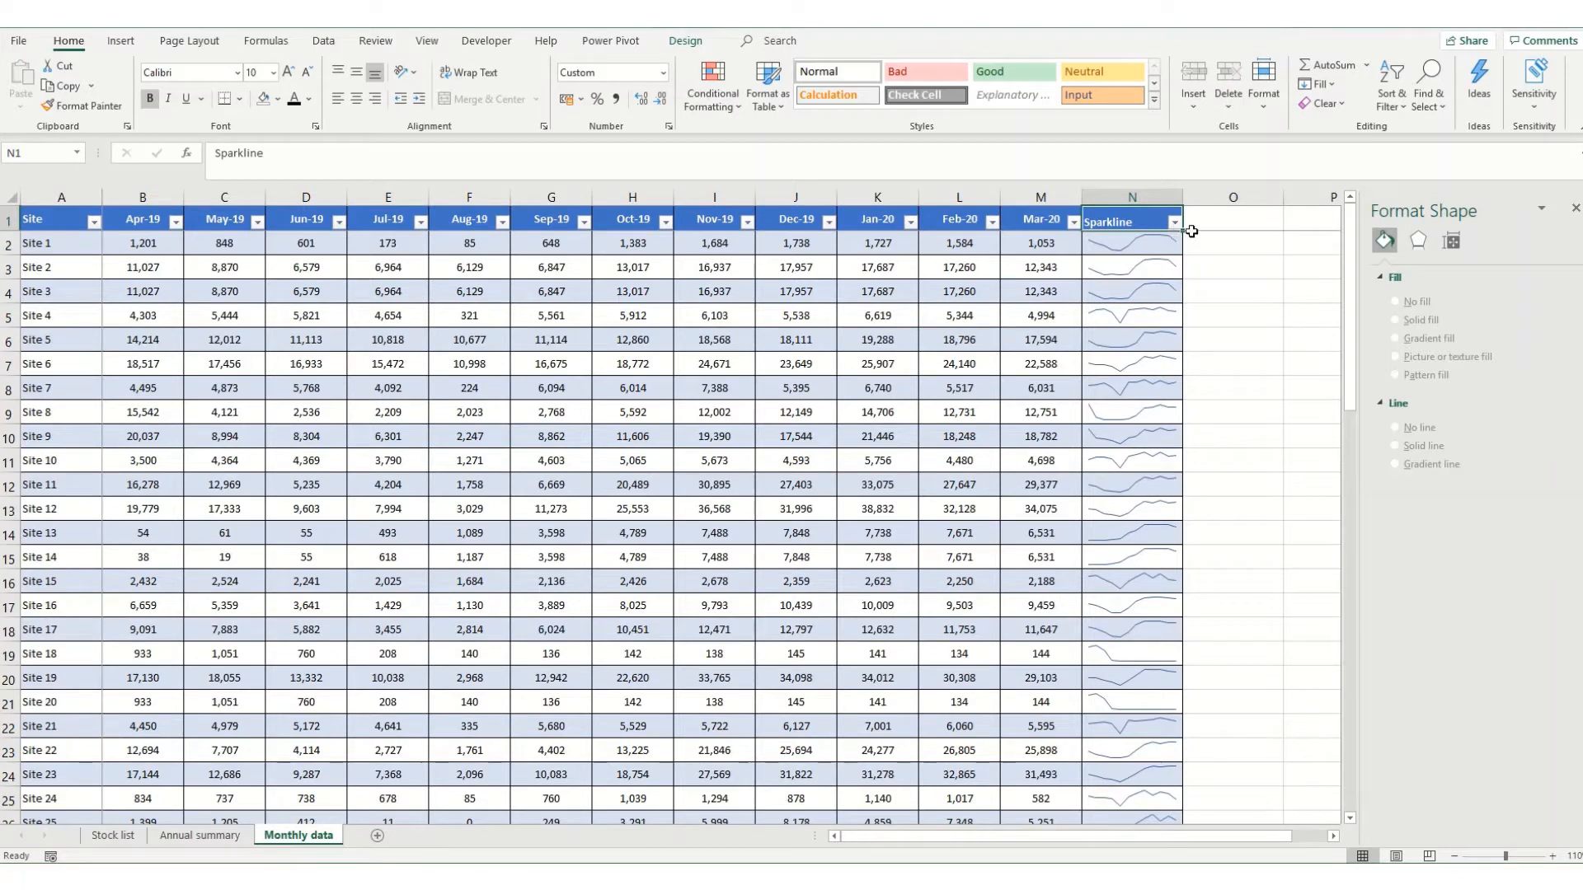
{"action": "left_click_drag", "start_coordinate": [1185, 231], "coordinate": [1220, 227]}
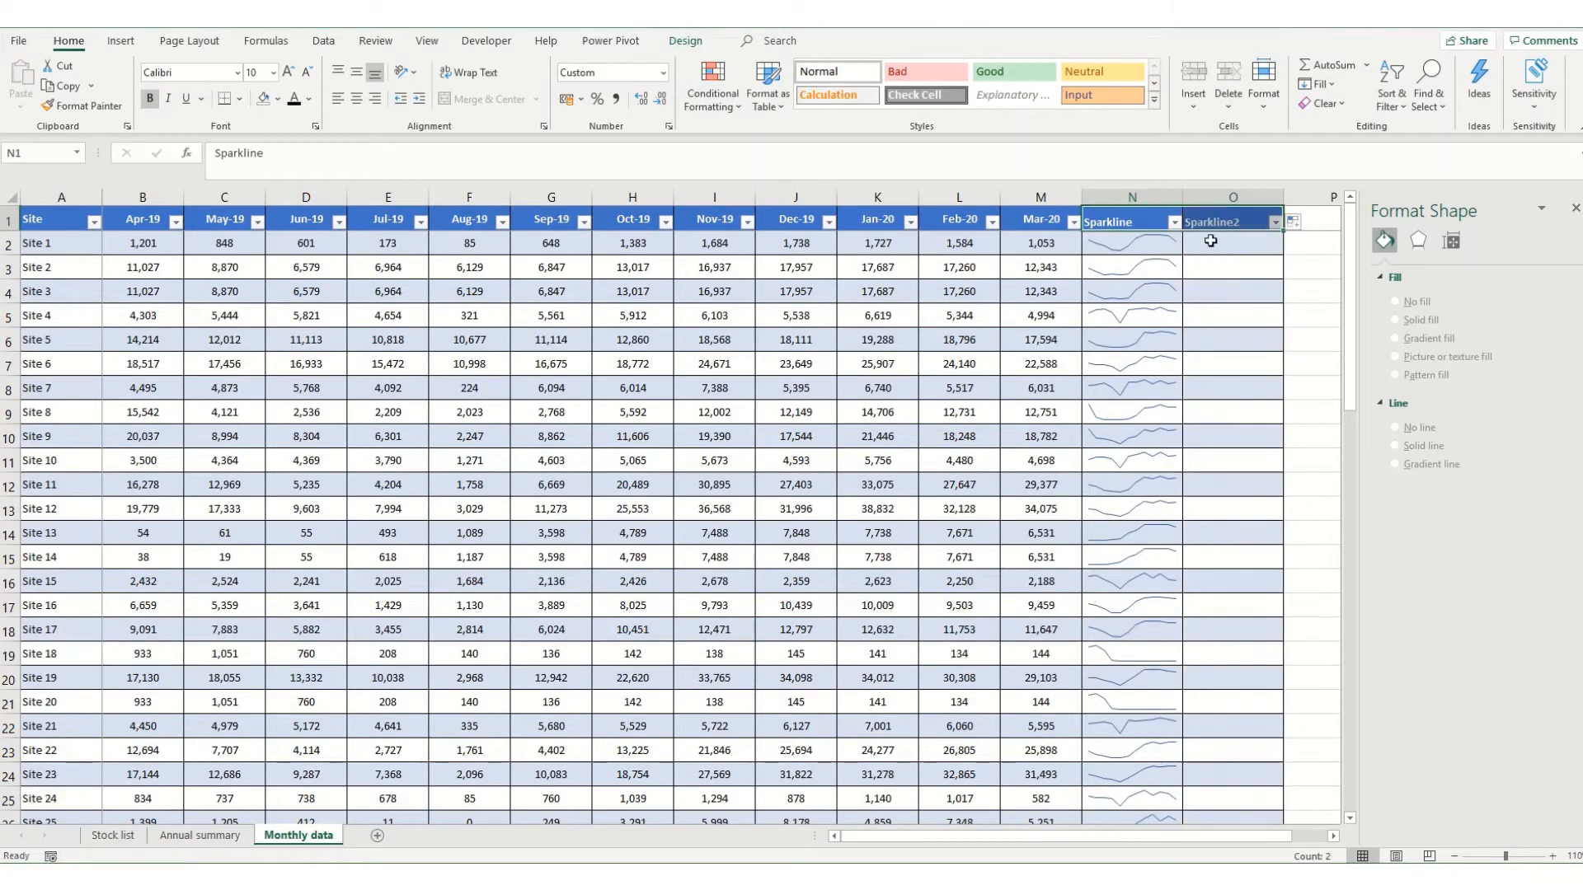
Insert a column sparkline in O2 using Site 1's monthly values in B2:M2.
{"action": "left_click", "coordinate": [1205, 247]}
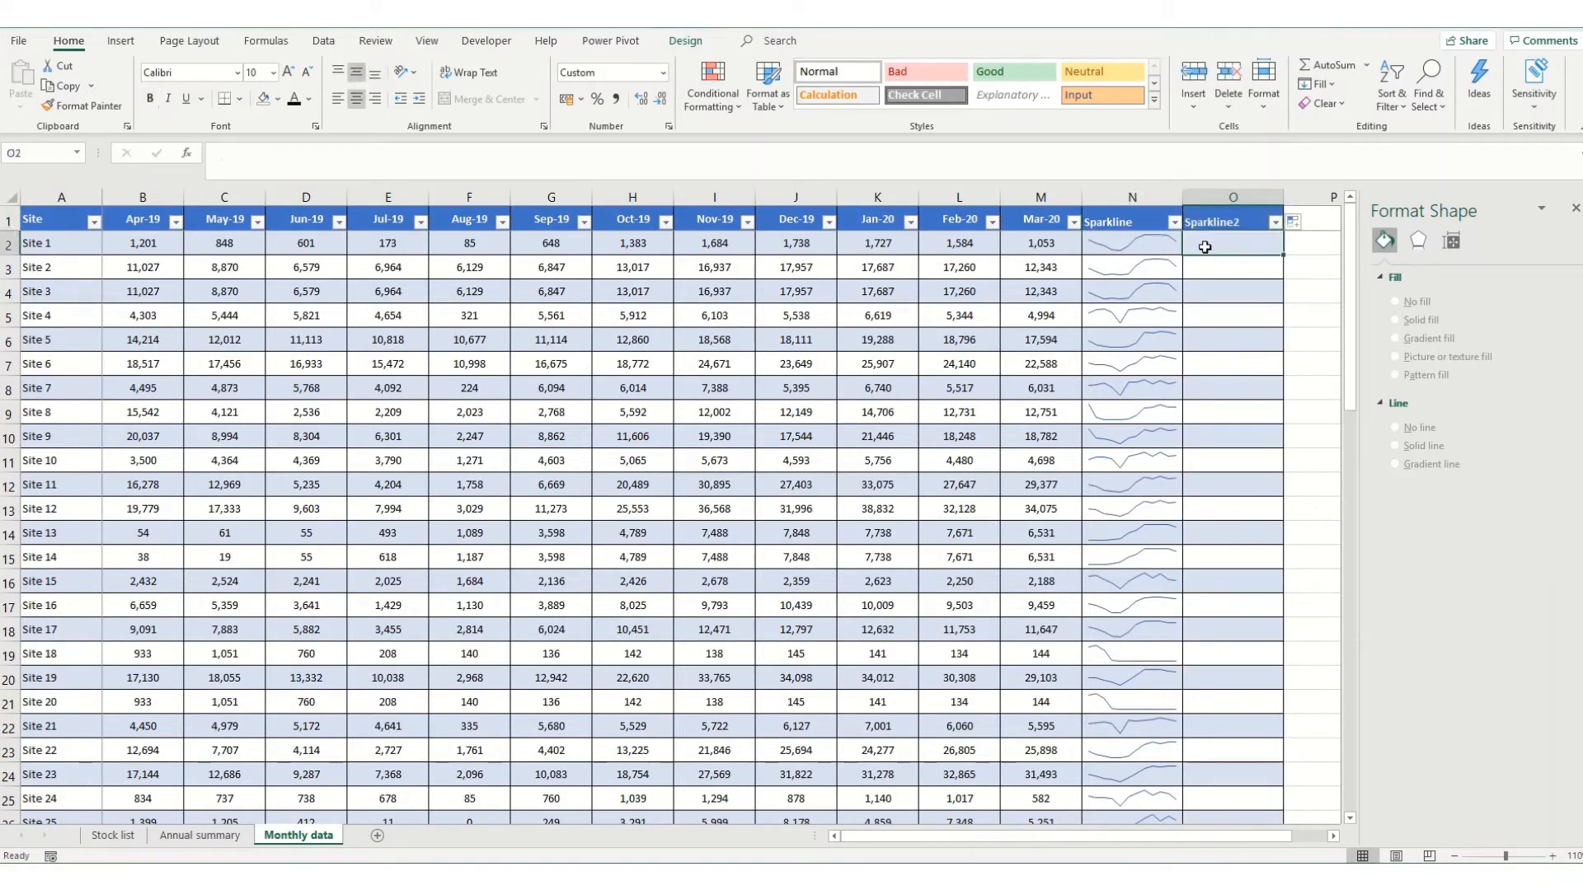
{"action": "left_click", "coordinate": [116, 45]}
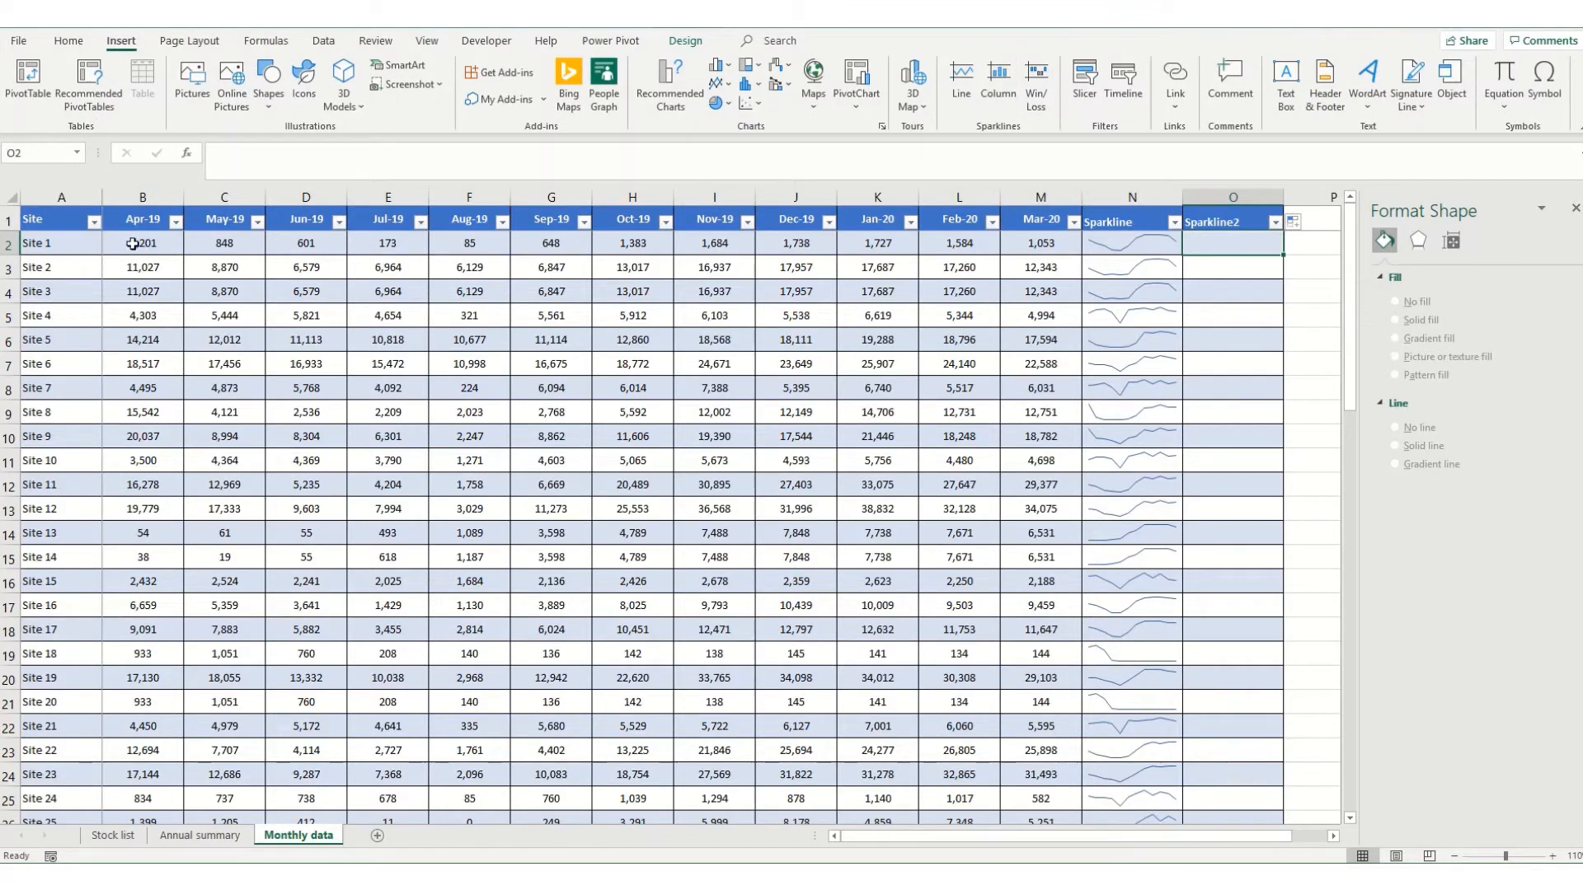
{"action": "left_click_drag", "start_coordinate": [137, 245], "coordinate": [1041, 244]}
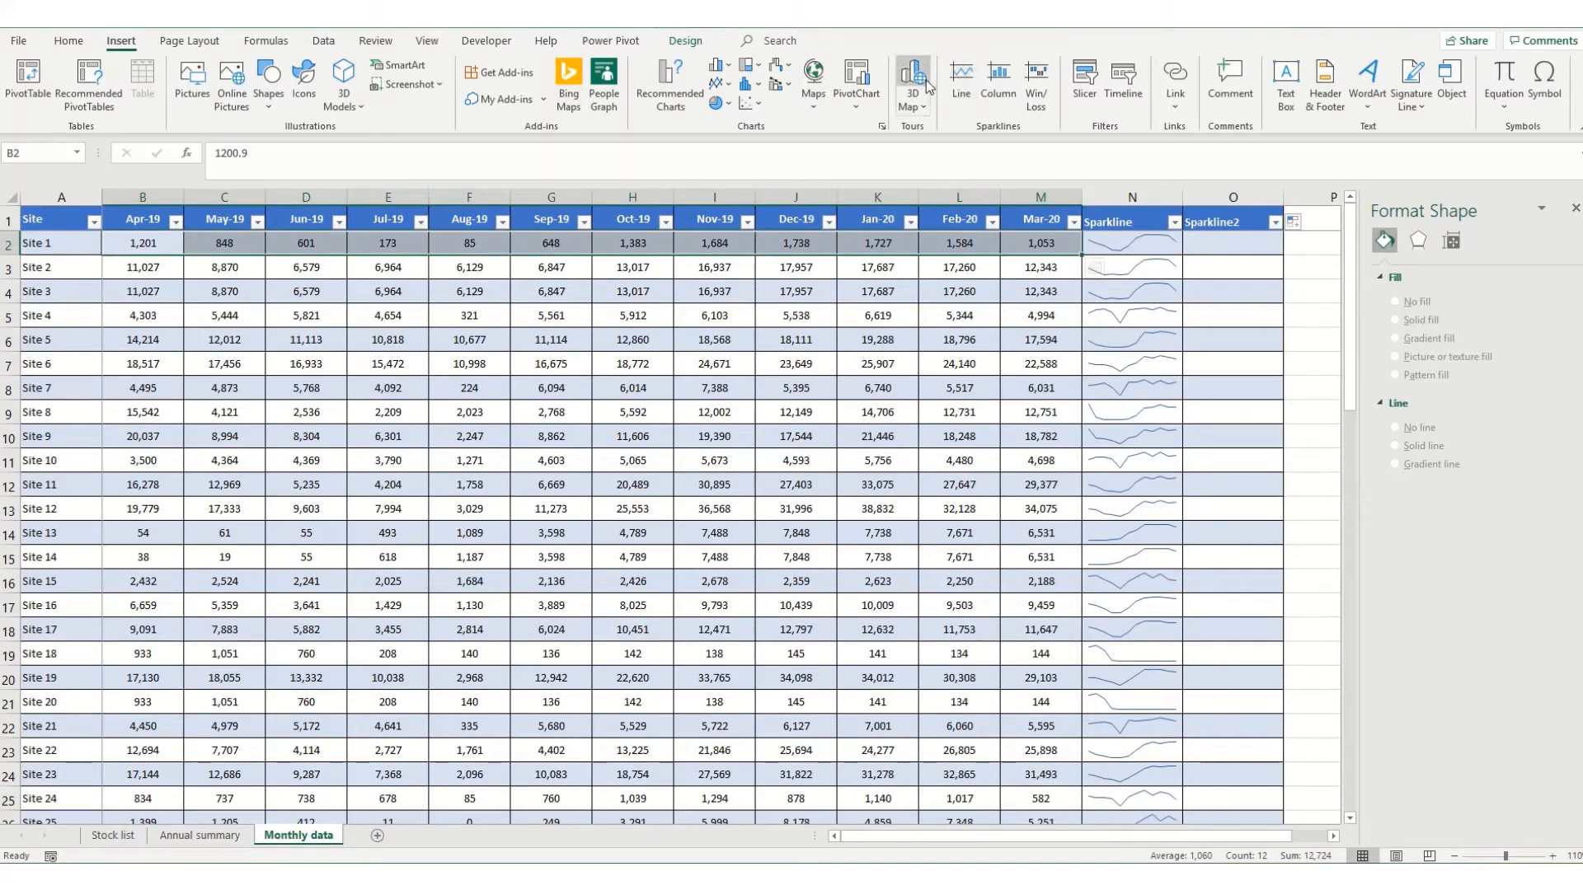
{"action": "left_click", "coordinate": [1002, 80]}
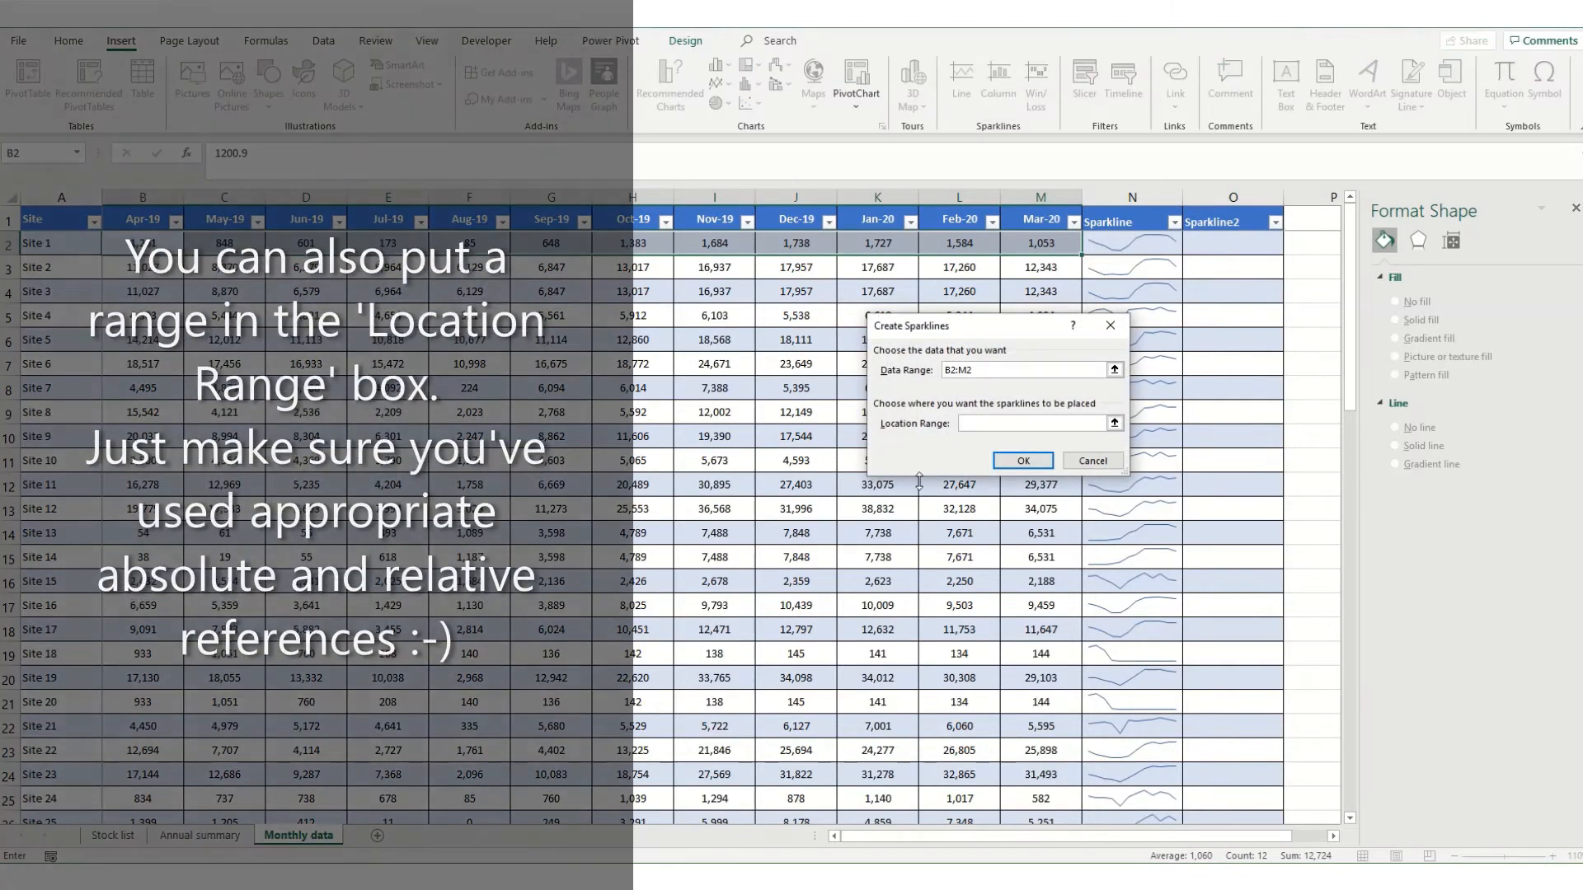
{"action": "left_click", "coordinate": [1235, 245]}
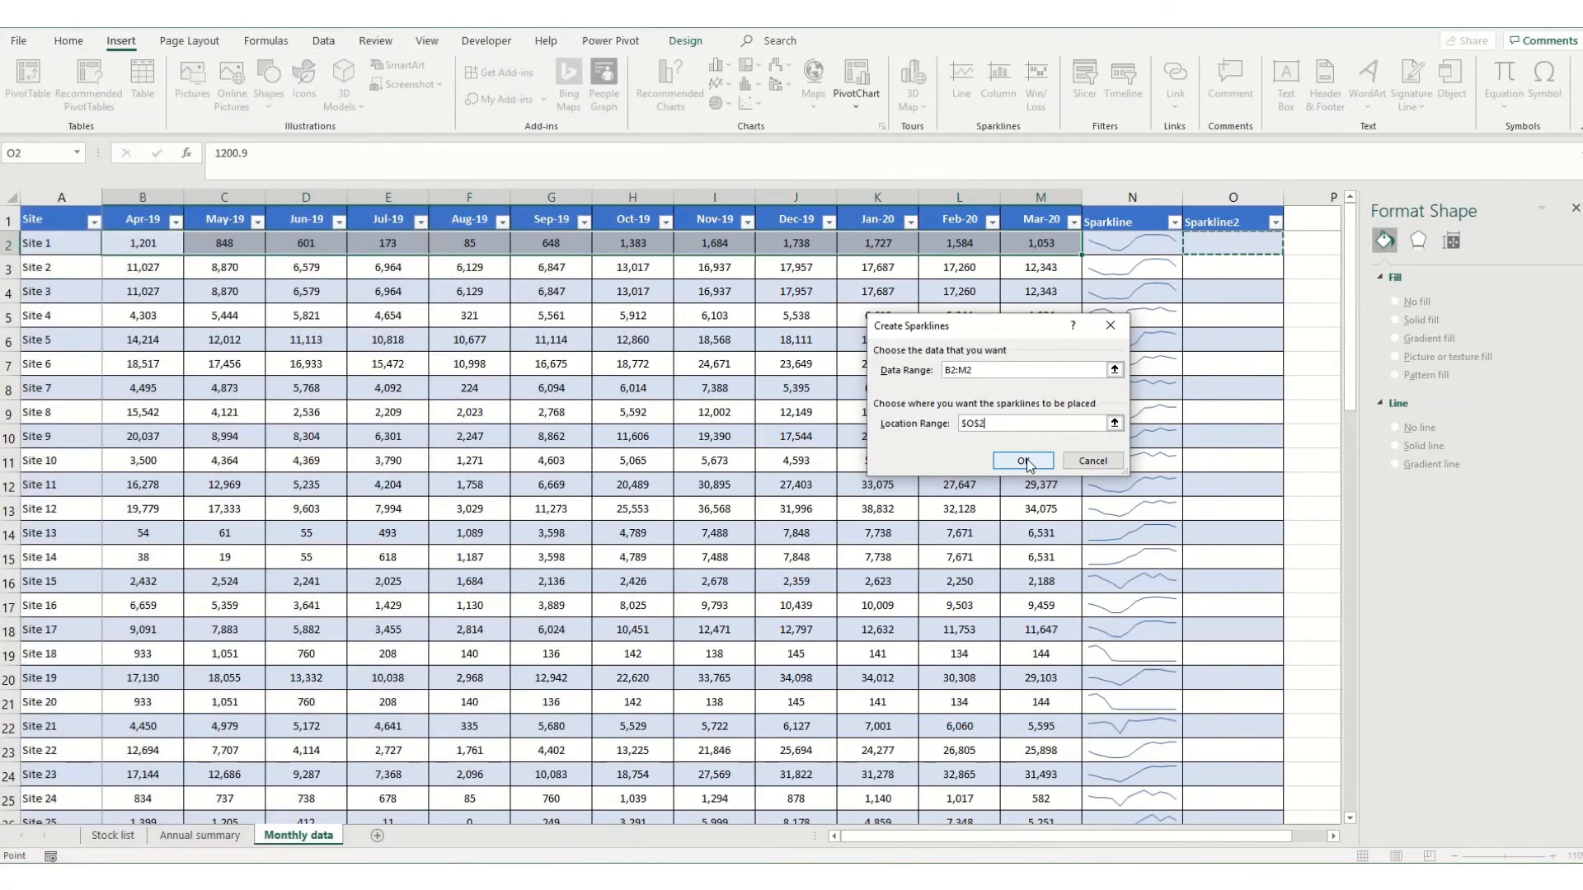
{"action": "left_click", "coordinate": [1023, 461]}
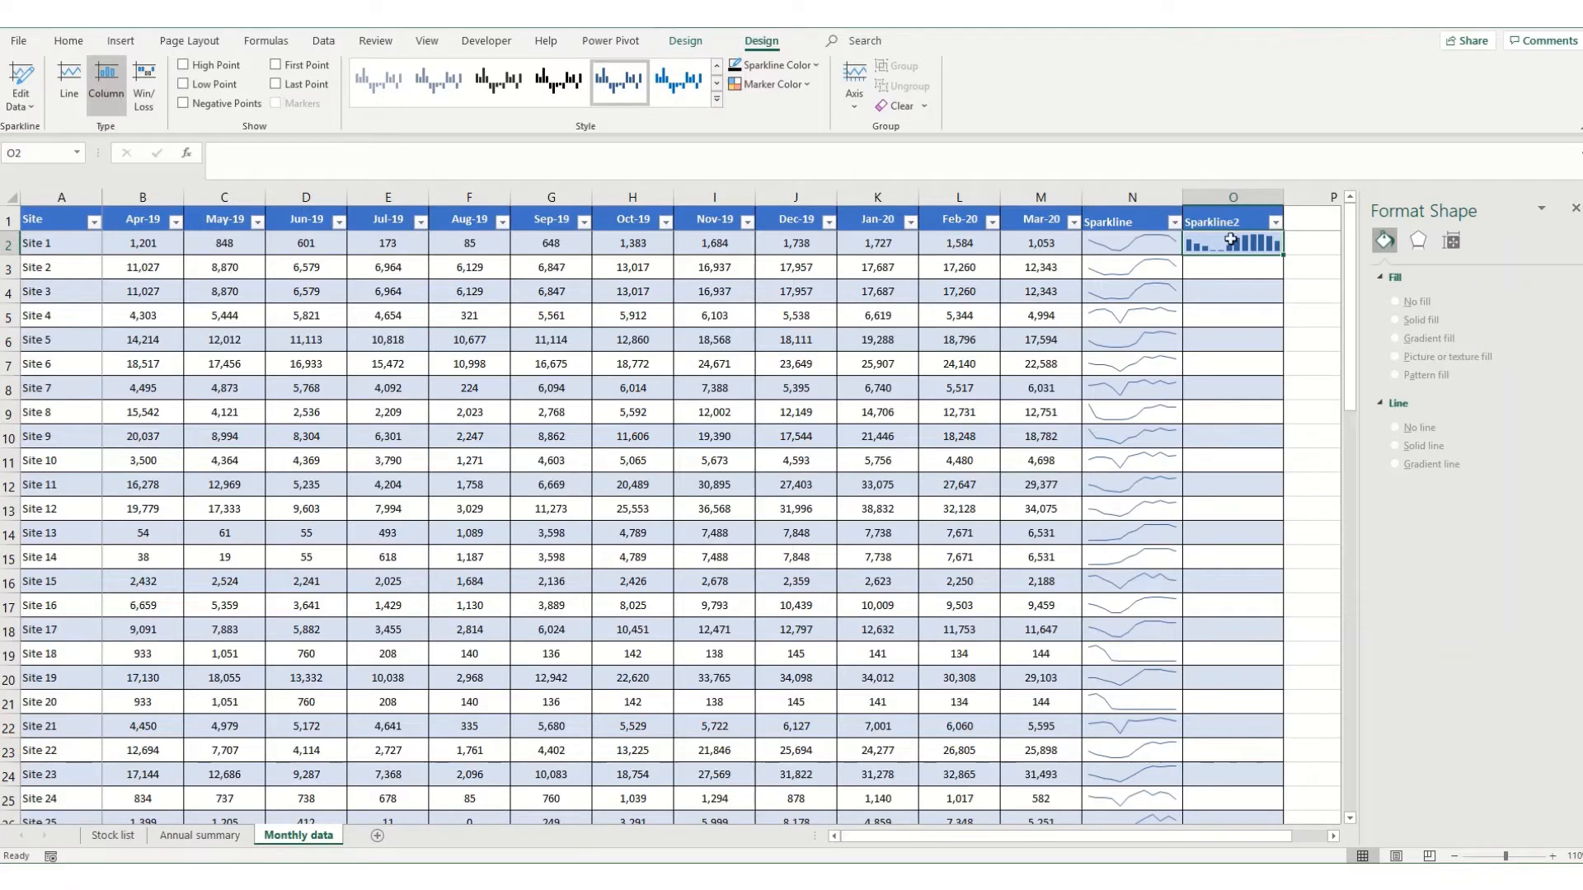
Copy the column sparkline from O2 down the Sparkline2 column to the last site row.
{"action": "key", "text": "ctrl+c"}
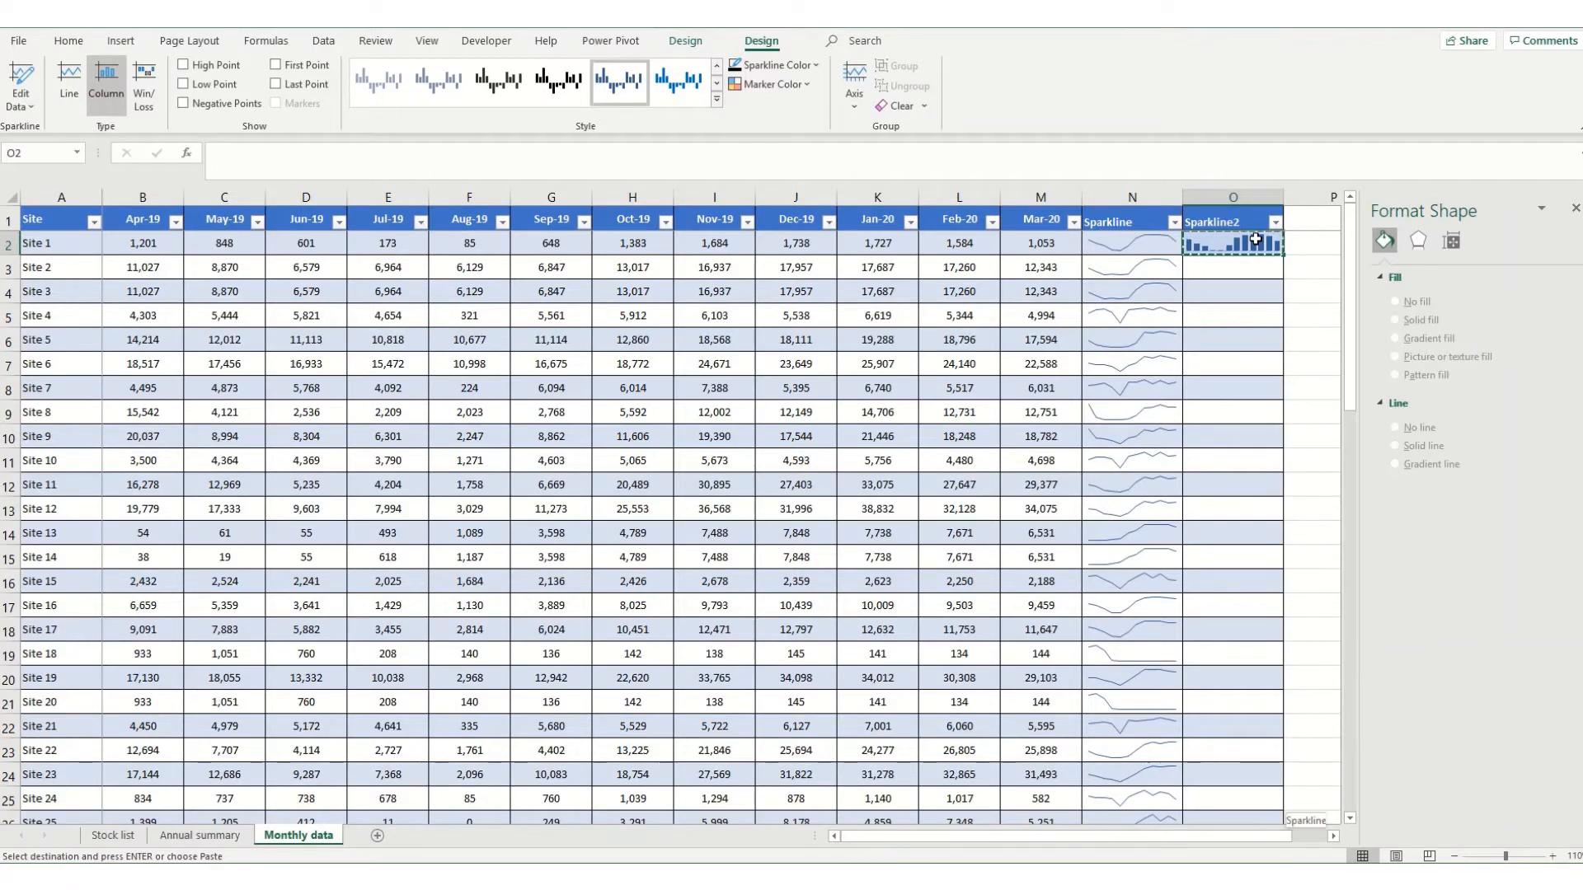
{"action": "key", "text": "ctrl+shift+Down"}
{"action": "key", "text": "ctrl+v"}
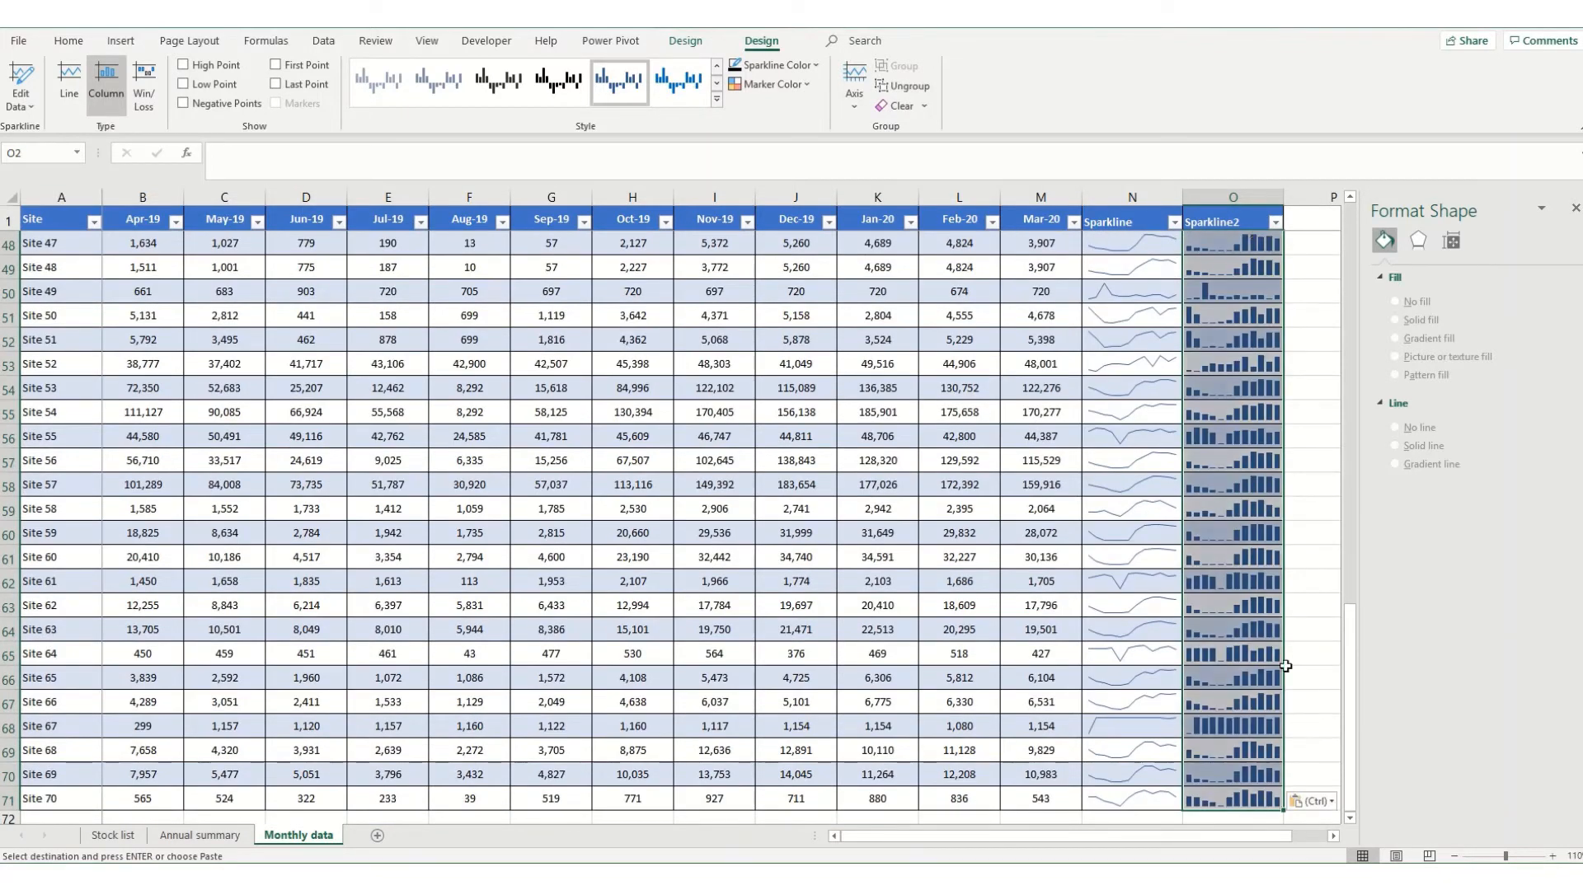
{"action": "scroll", "coordinate": [1222, 330], "scroll_direction": "up", "scroll_amount": 14}
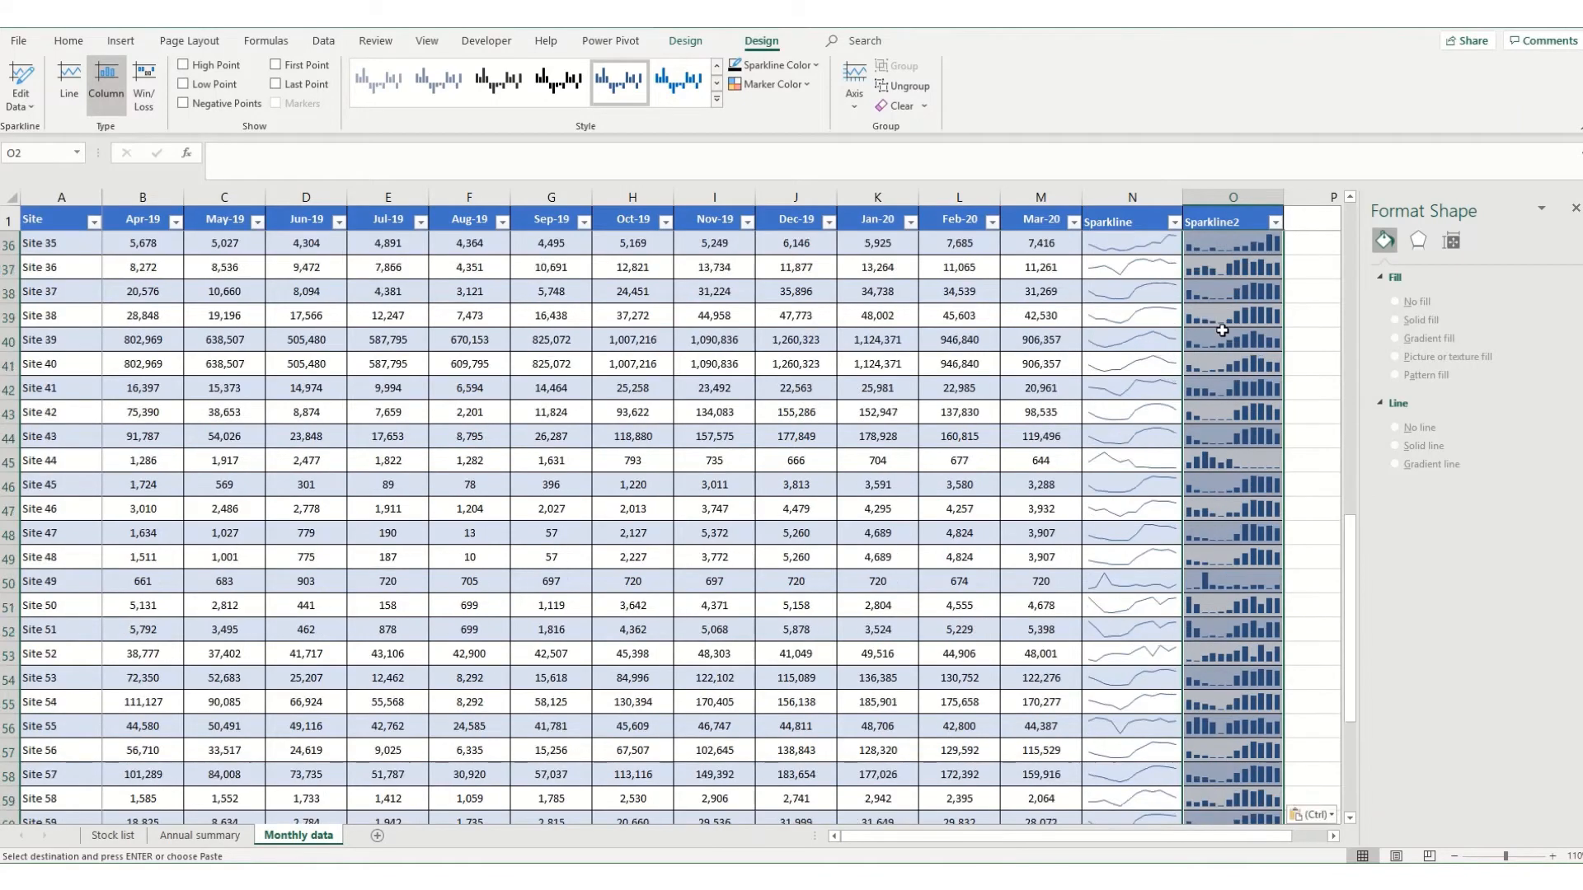
{"action": "scroll", "coordinate": [1222, 330], "scroll_direction": "up", "scroll_amount": 2}
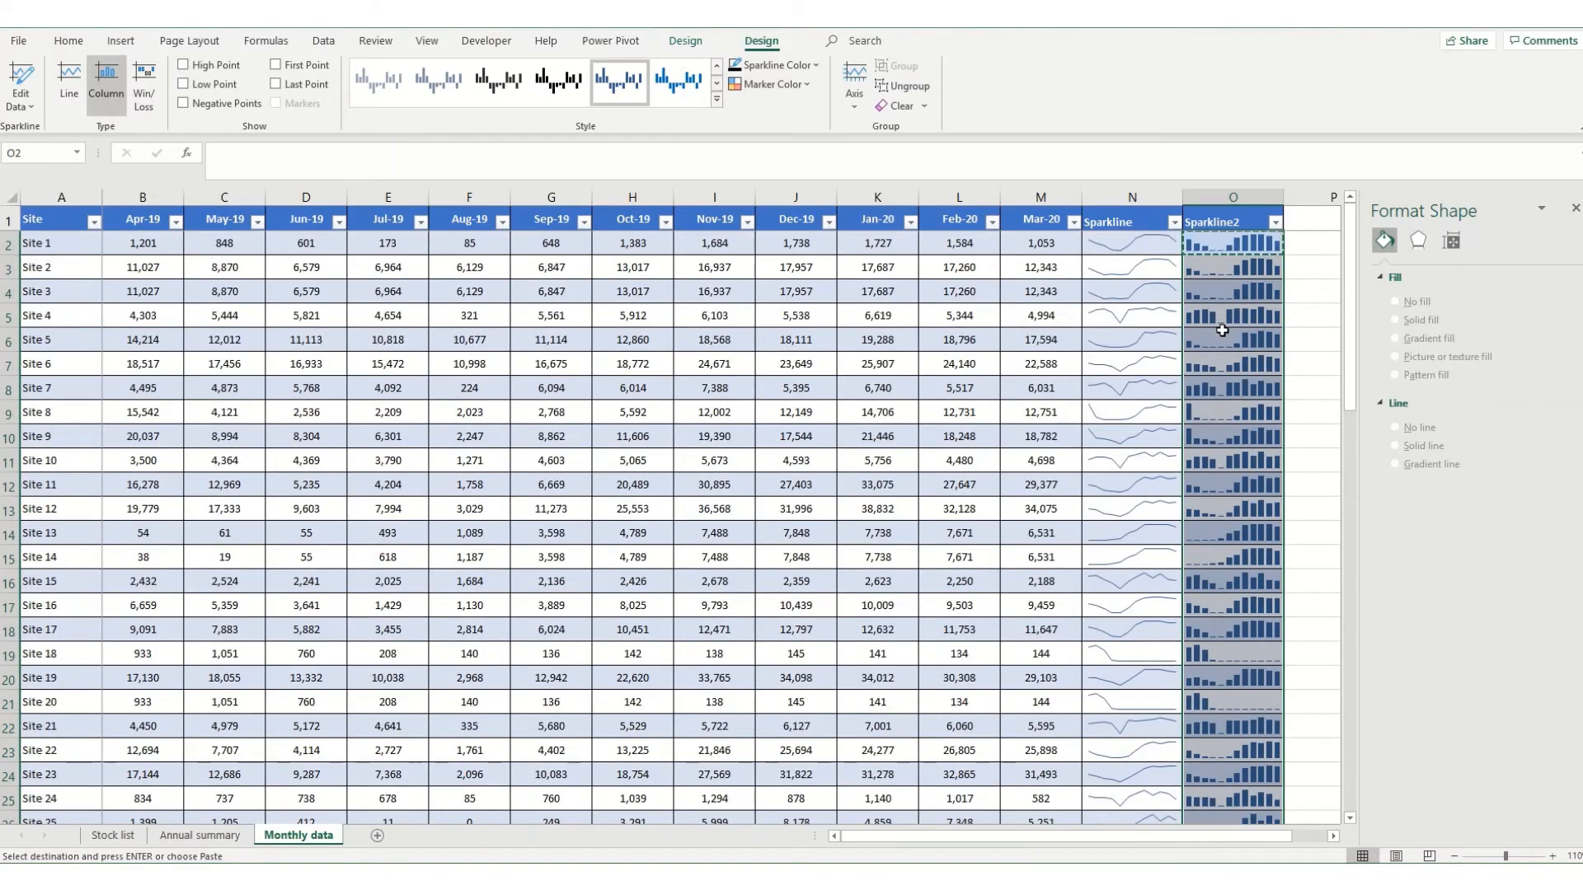
Highlight the high, low and negative points in the column sparklines of the Sparkline2 column.
{"action": "key", "text": "Left"}
{"action": "left_click", "coordinate": [1206, 239]}
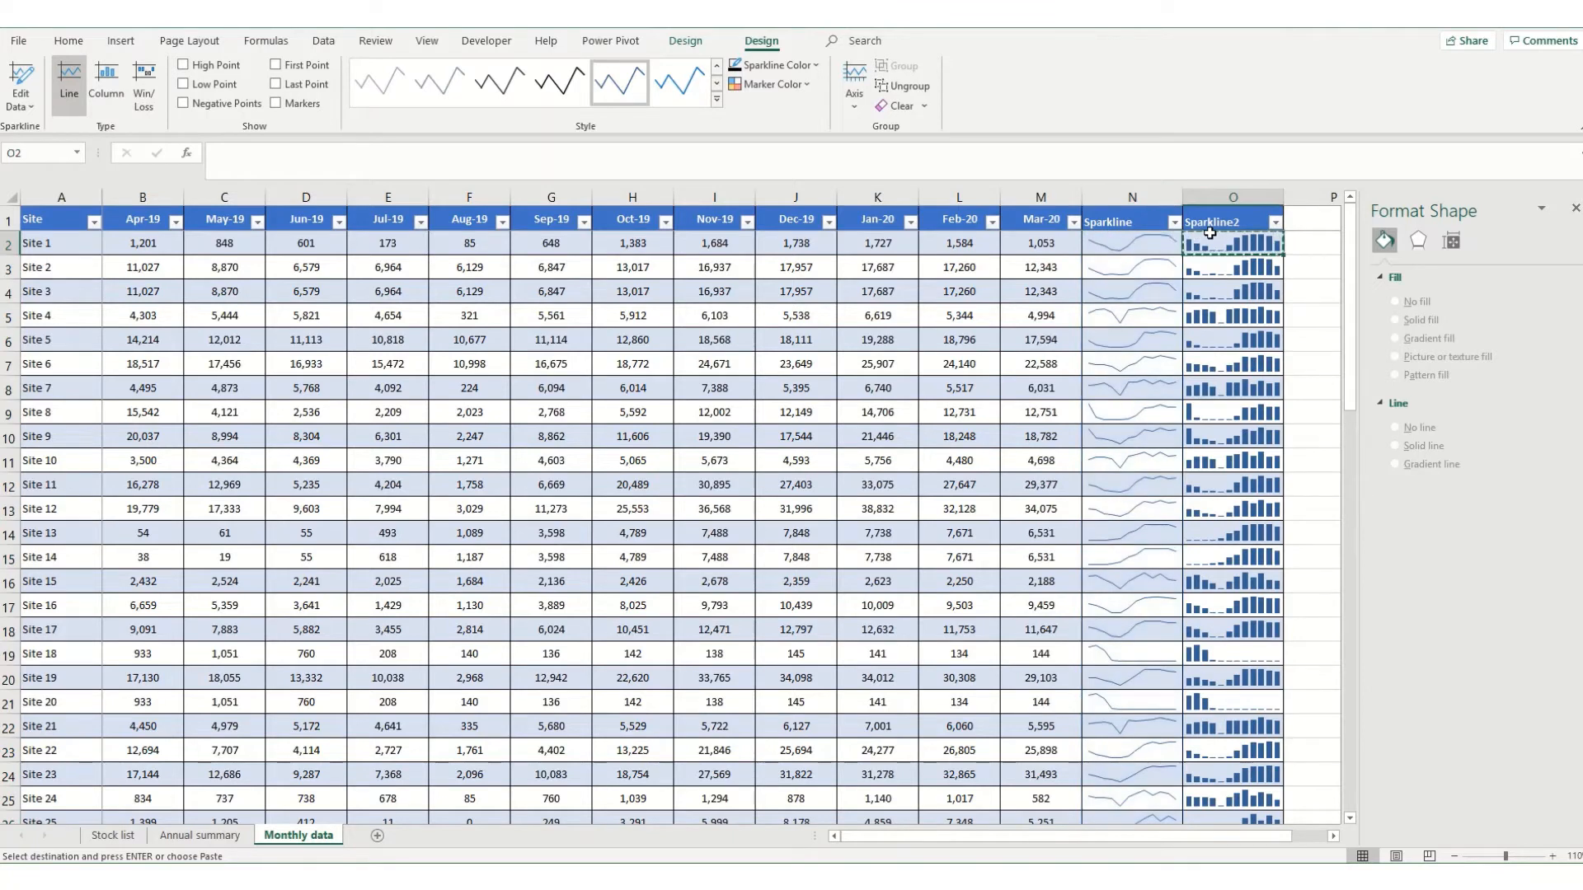
{"action": "left_click", "coordinate": [1161, 242]}
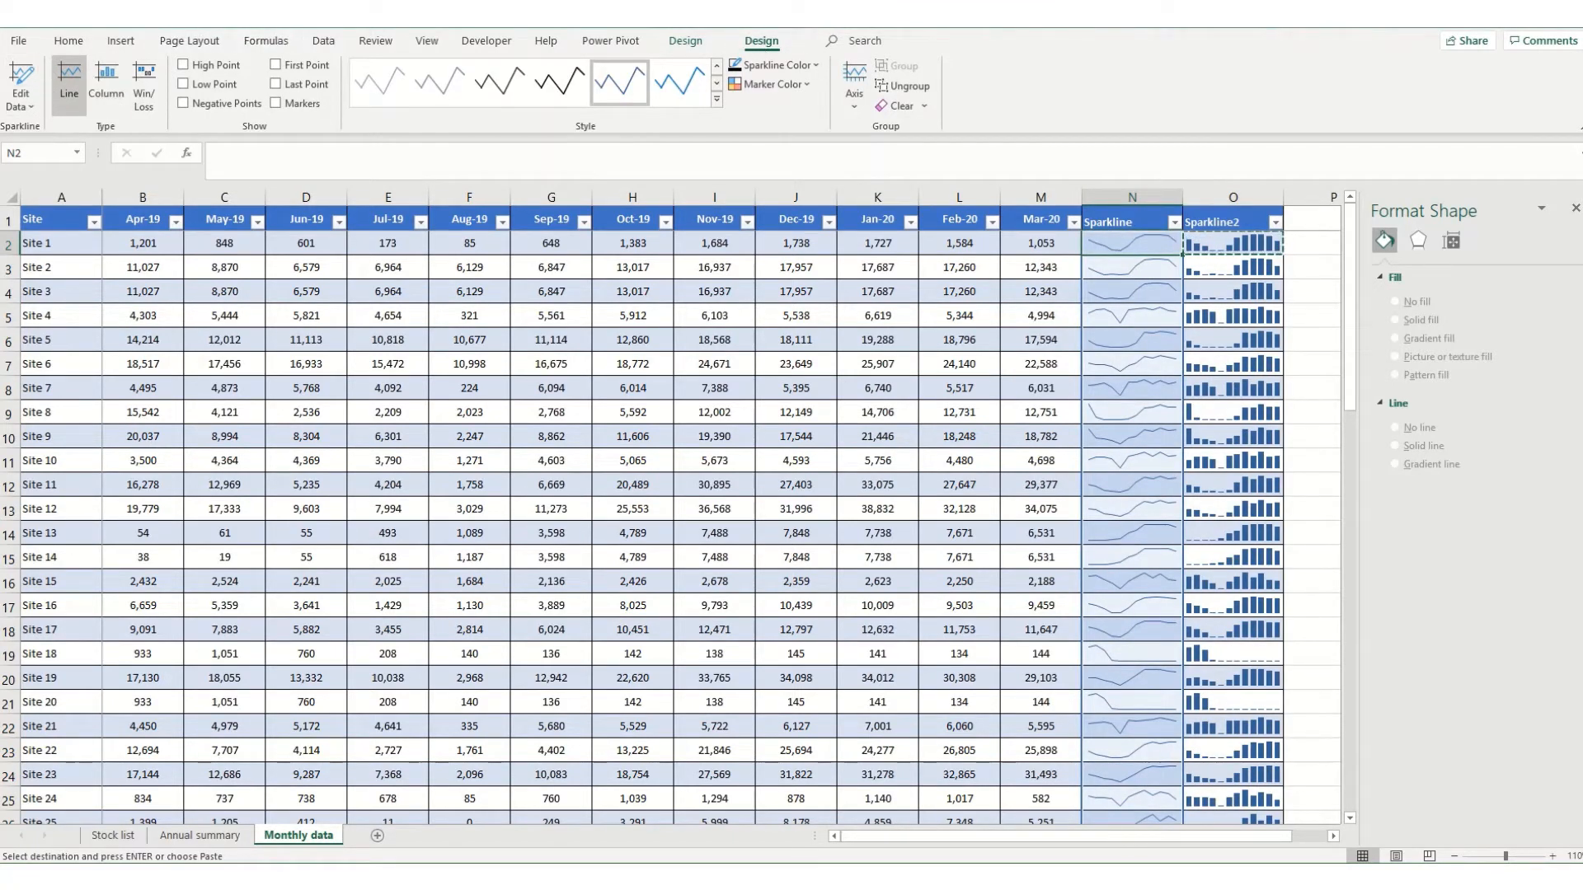
{"action": "left_click", "coordinate": [1245, 248]}
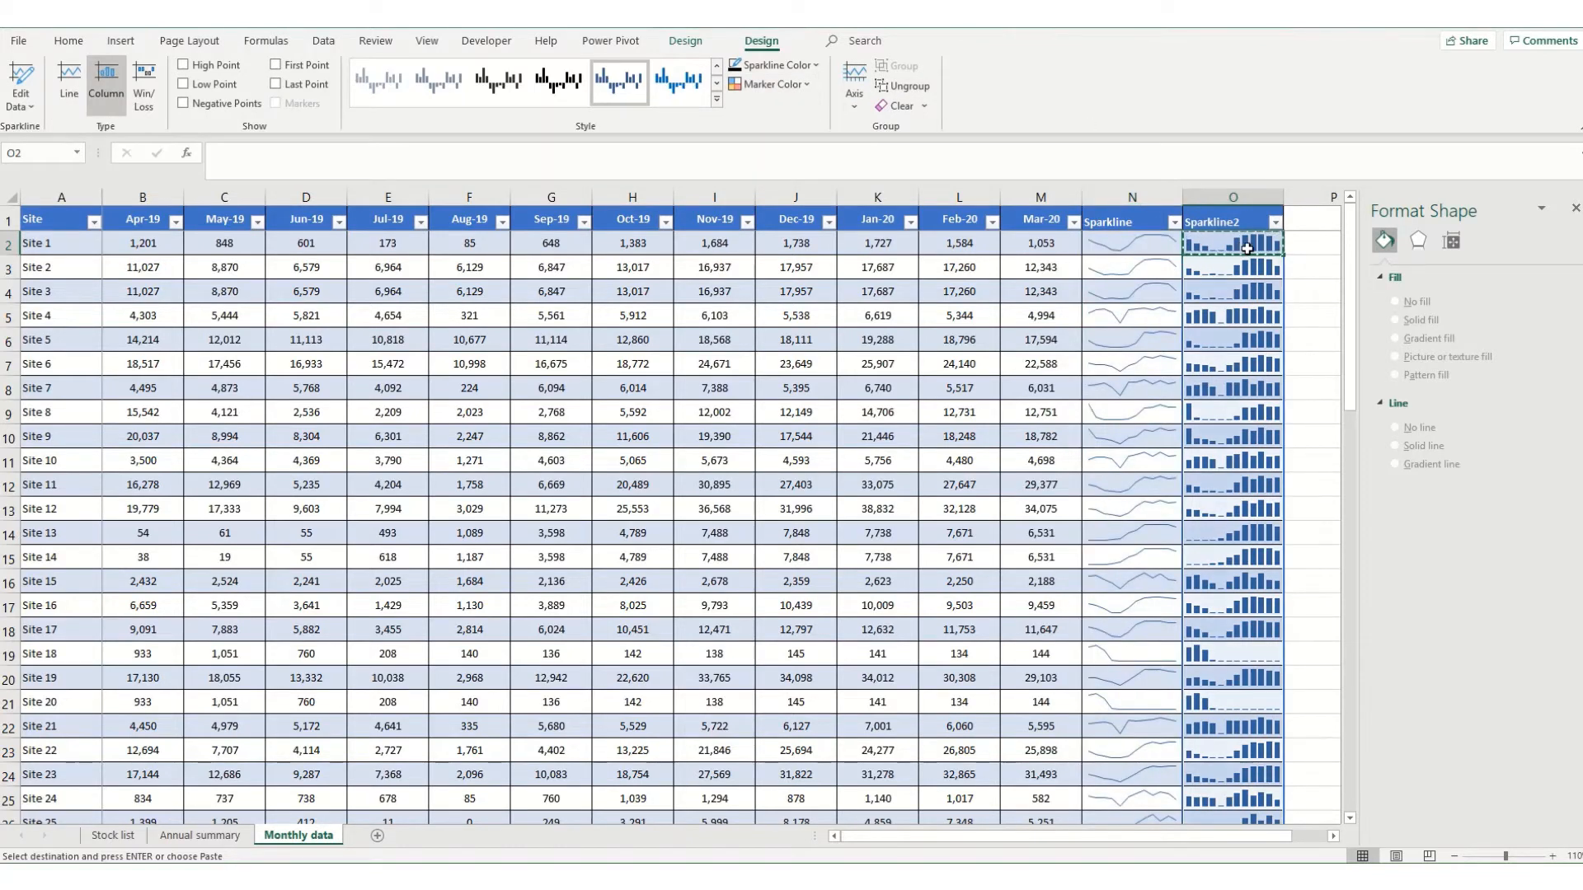
{"action": "left_click", "coordinate": [184, 65]}
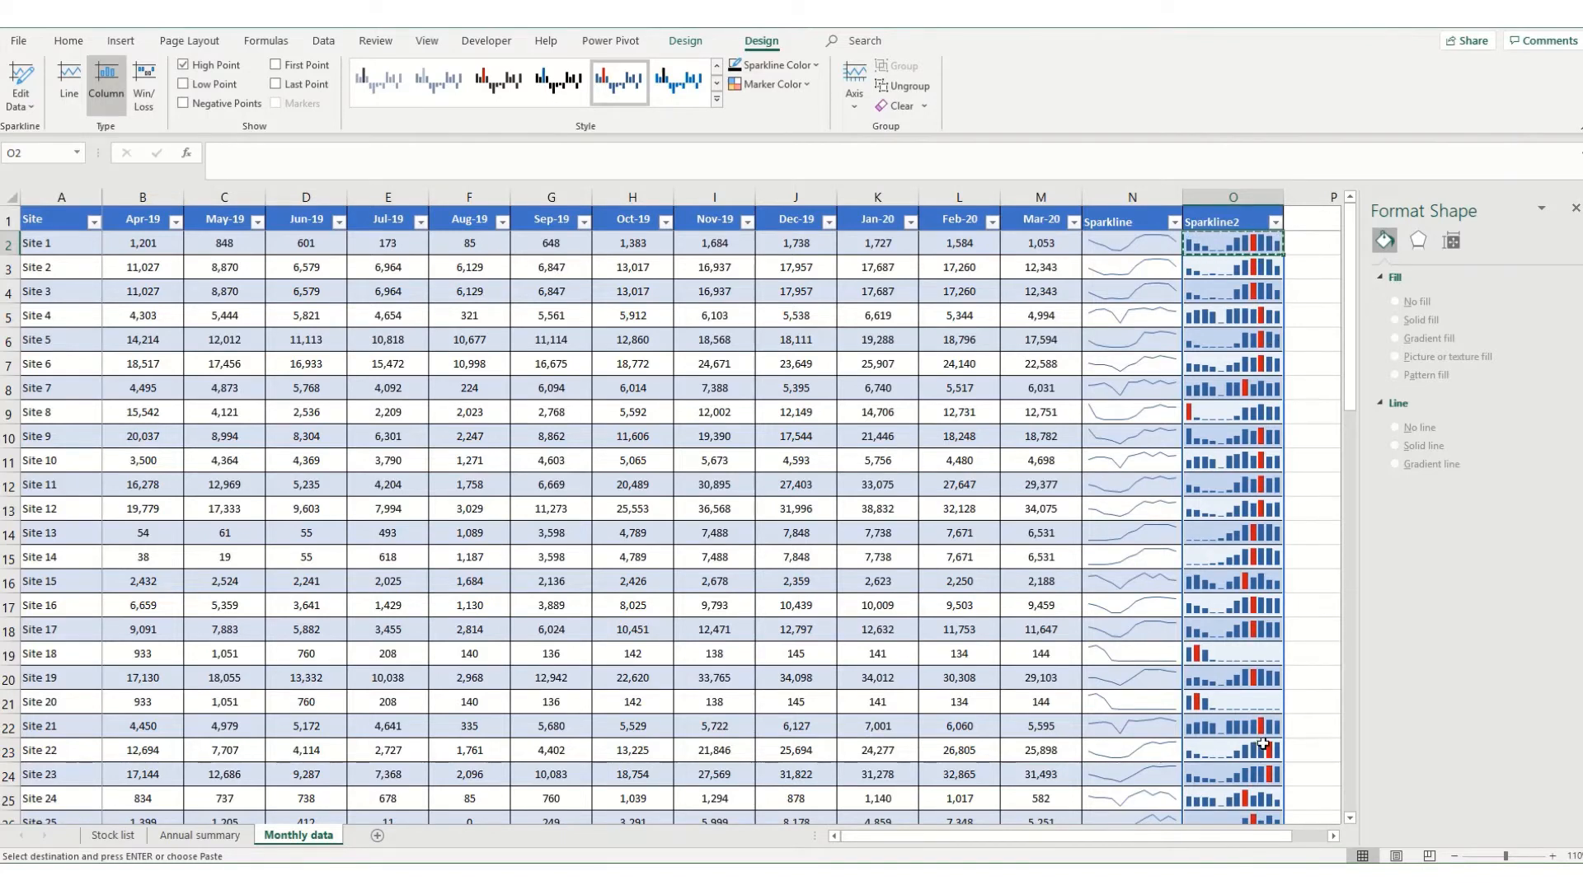
{"action": "left_click", "coordinate": [185, 86]}
{"action": "left_click", "coordinate": [182, 104]}
{"action": "left_click", "coordinate": [276, 66]}
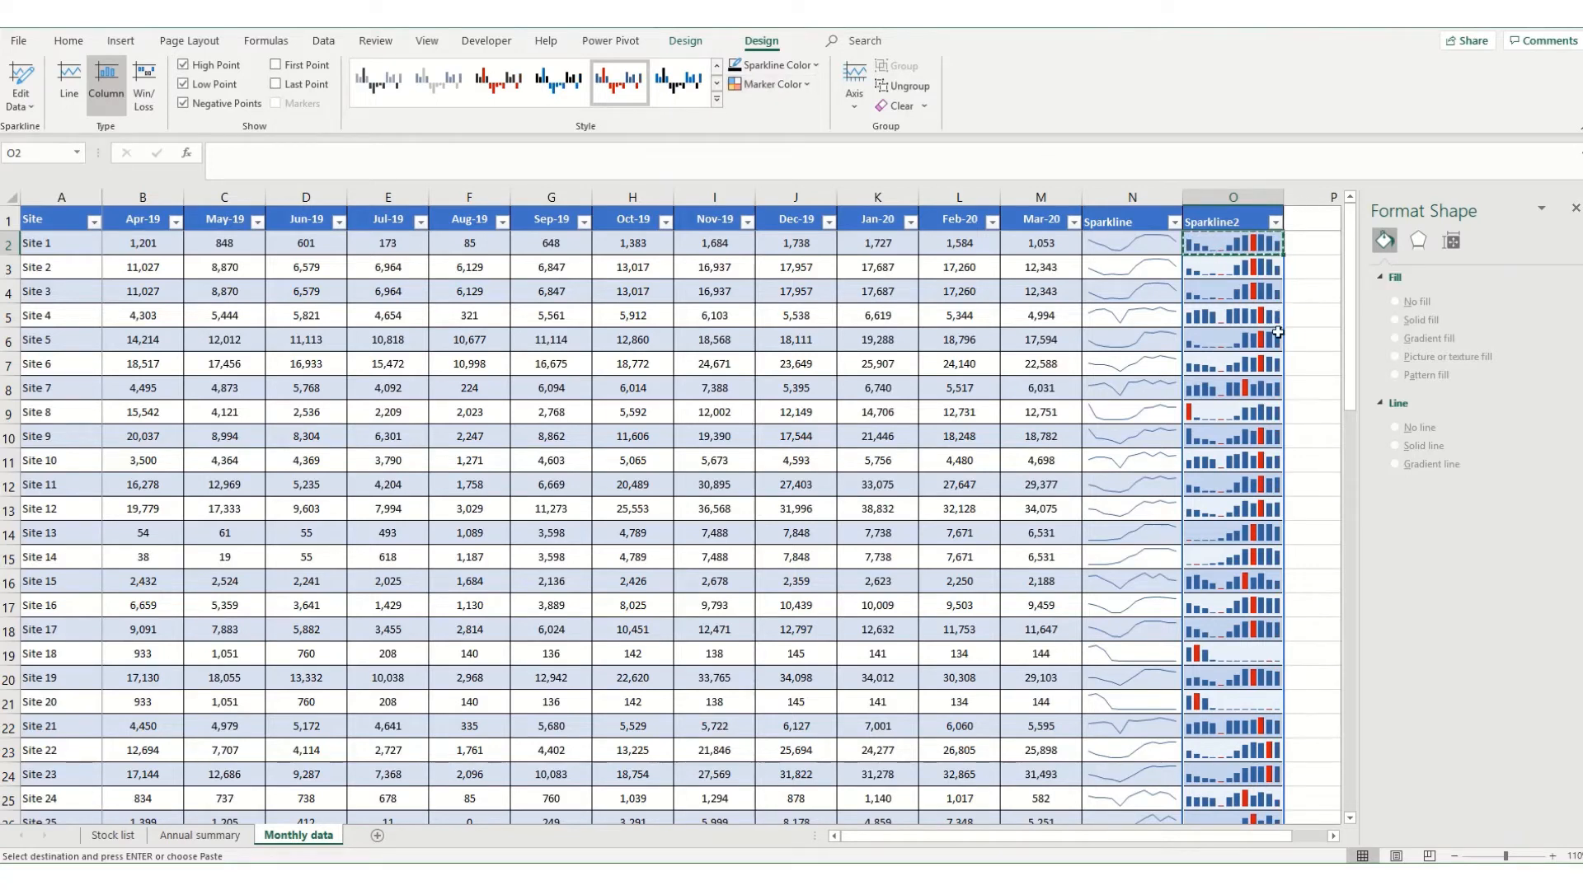
Set the high point marker colour of the column sparklines to the standard green.
{"action": "left_click", "coordinate": [804, 82]}
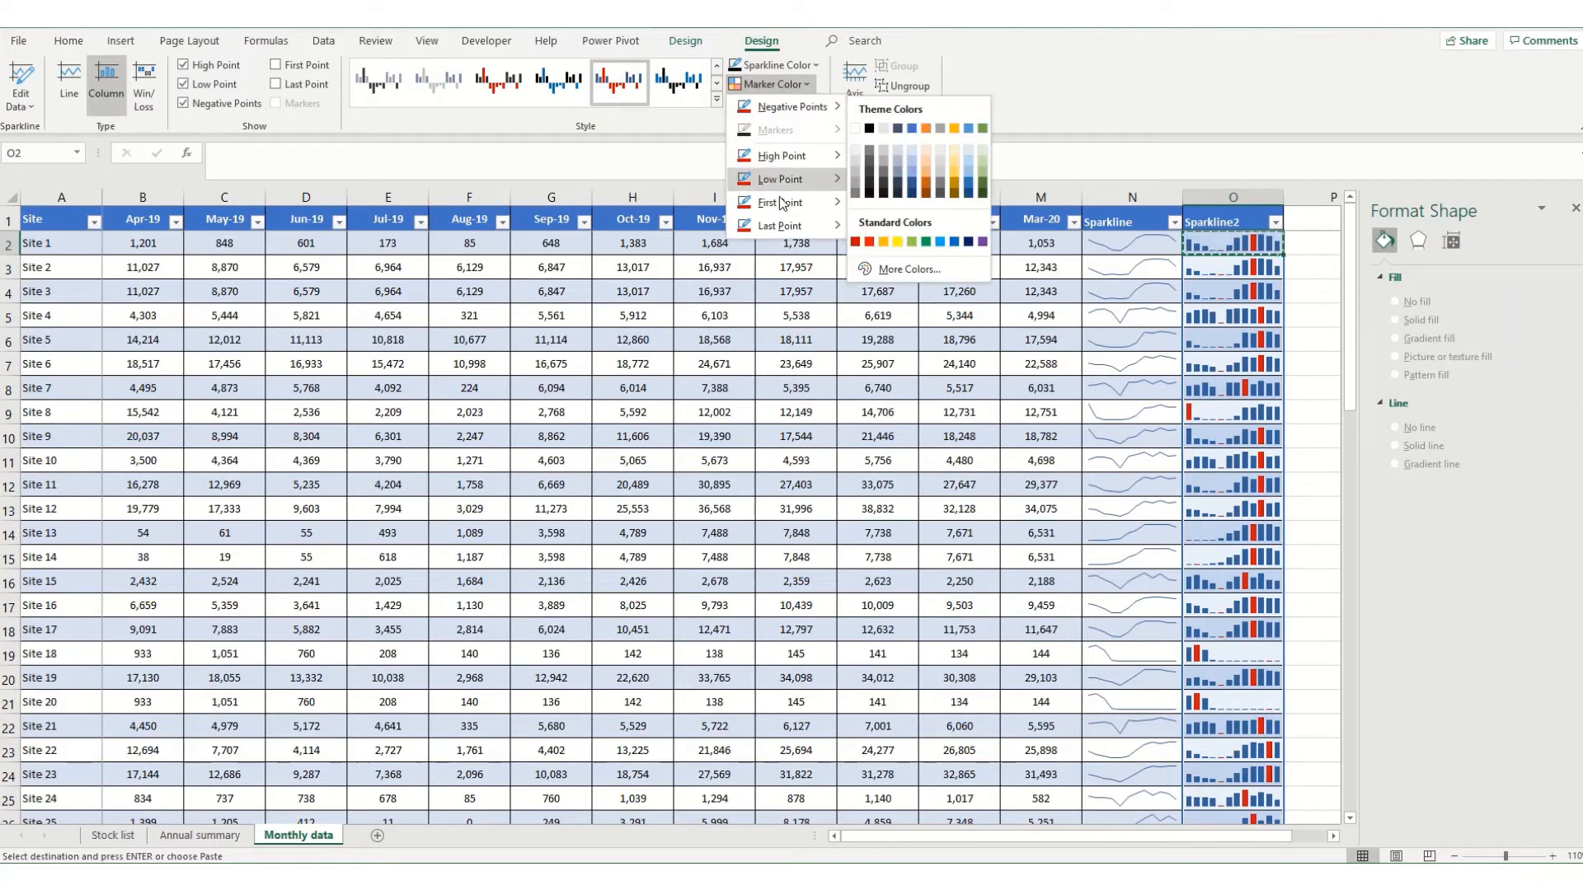
{"action": "mouse_move", "coordinate": [808, 168]}
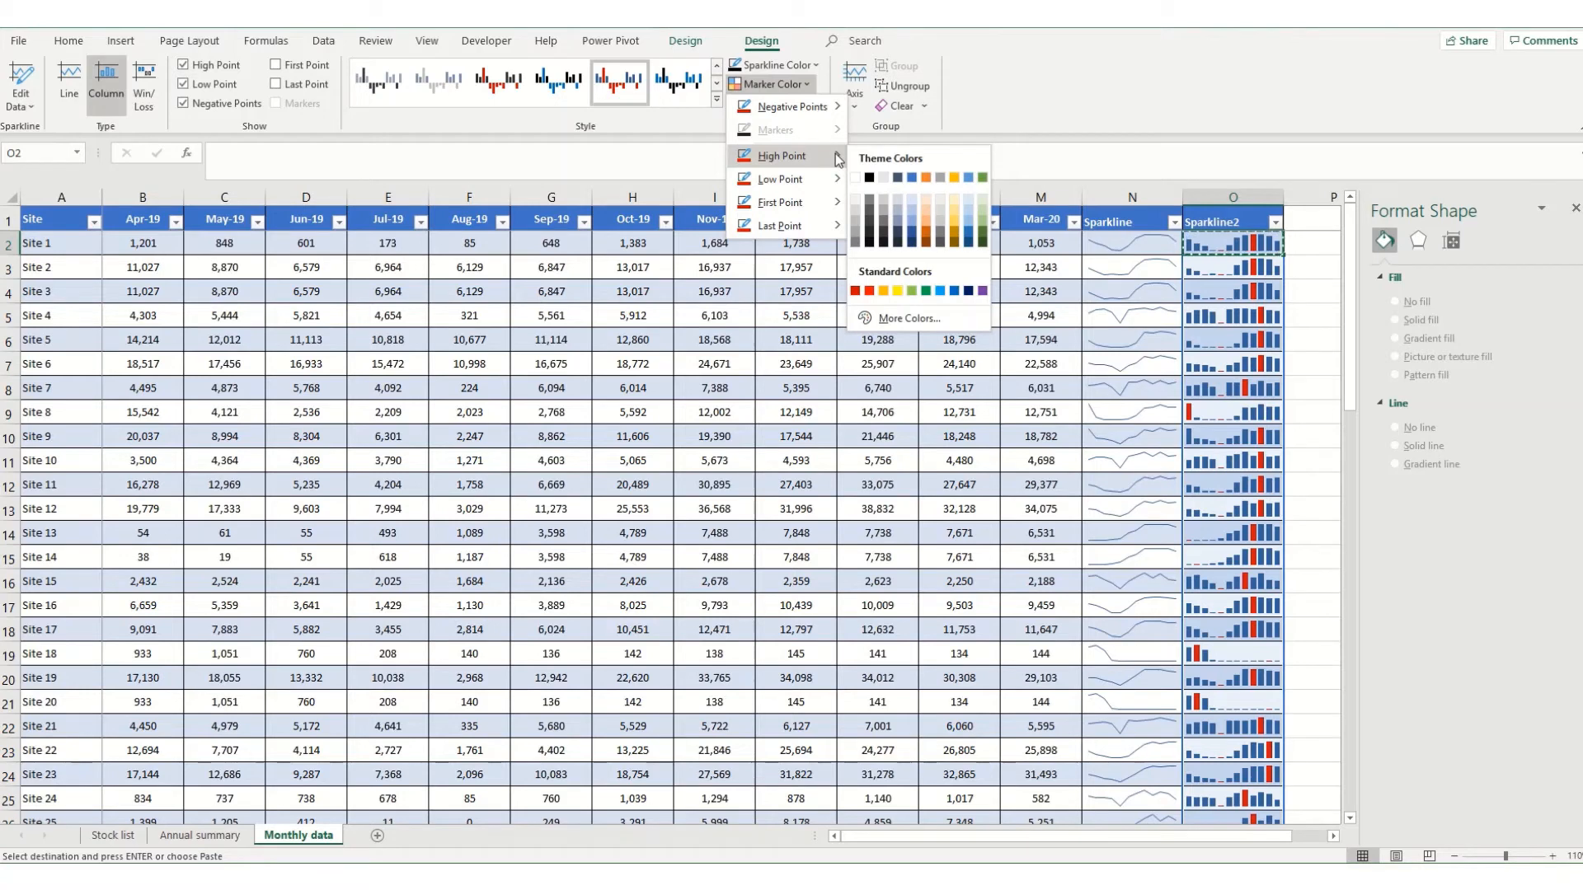
{"action": "left_click", "coordinate": [924, 291]}
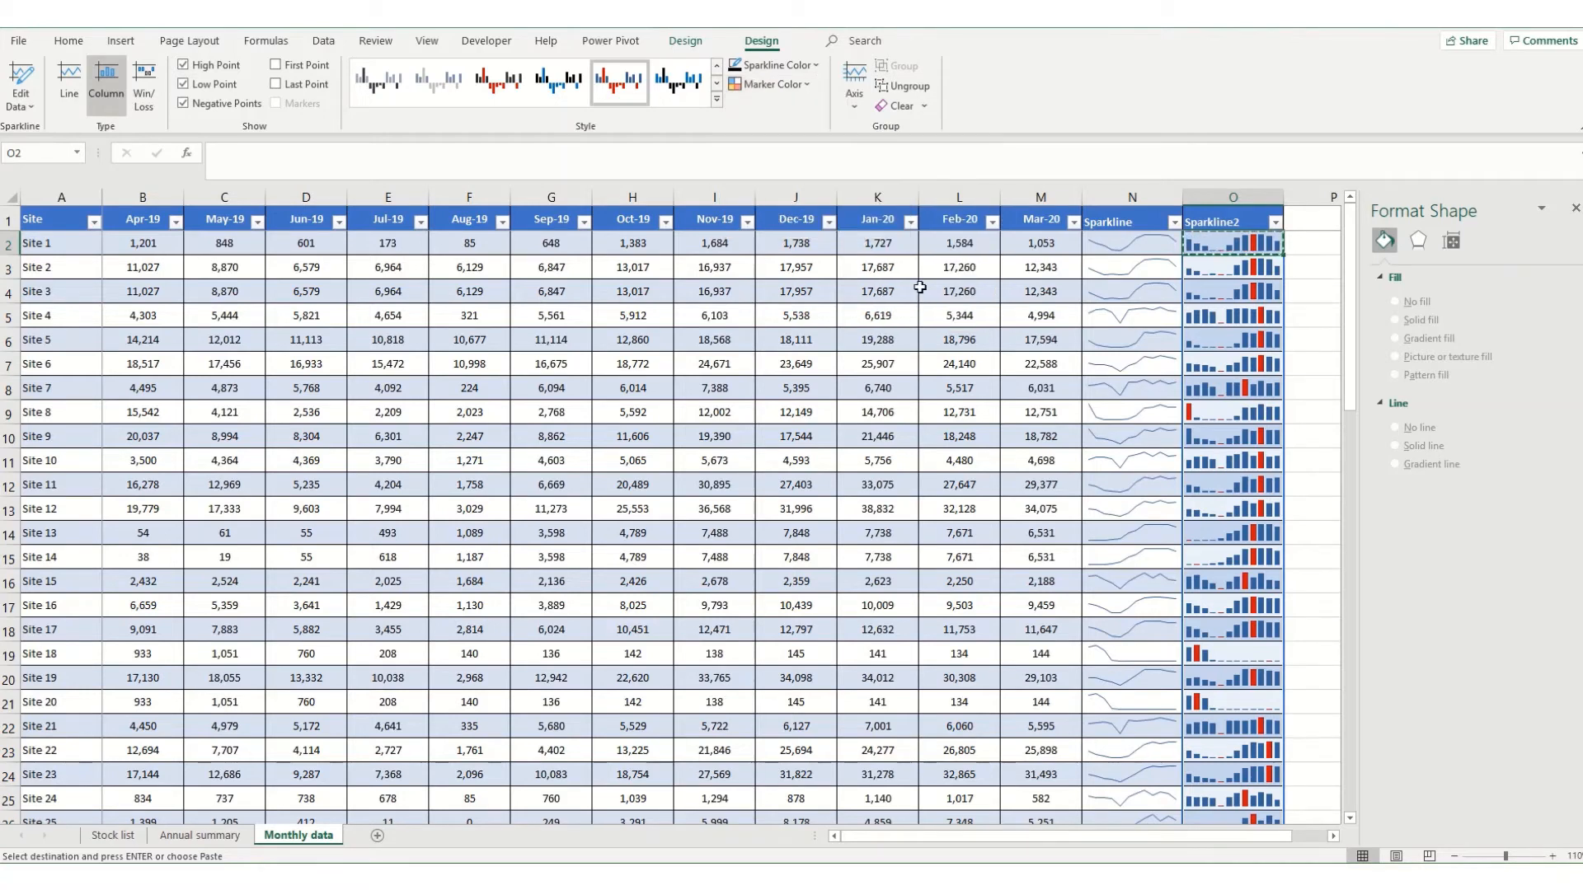
Set the low point marker colour of the column sparklines to the standard orange and show the negative points colour choices.
{"action": "left_click", "coordinate": [788, 82]}
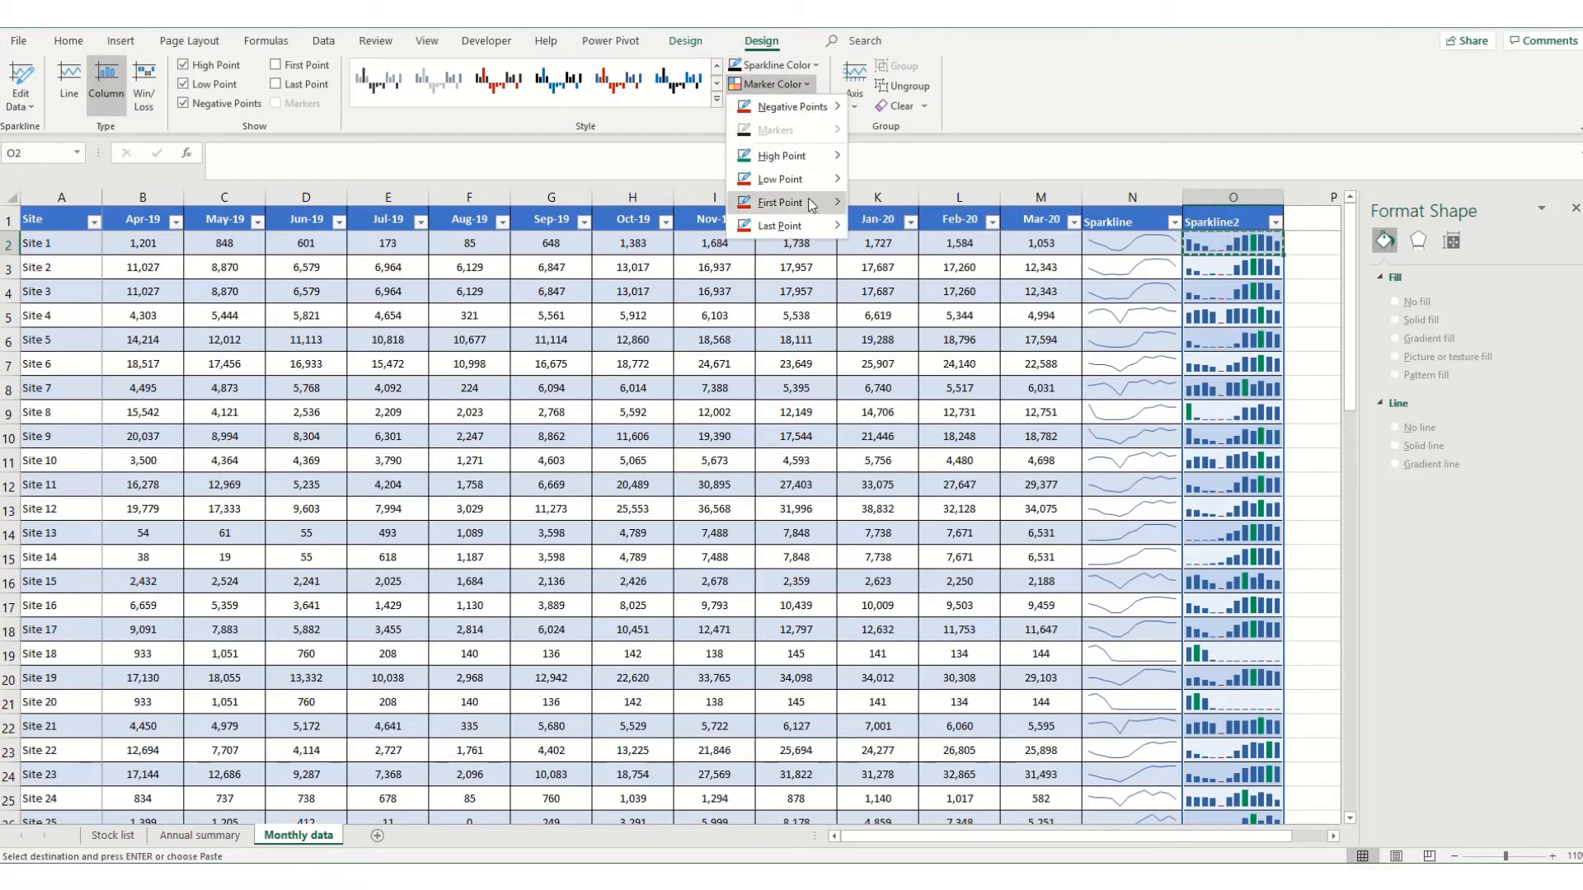
{"action": "left_click", "coordinate": [883, 315]}
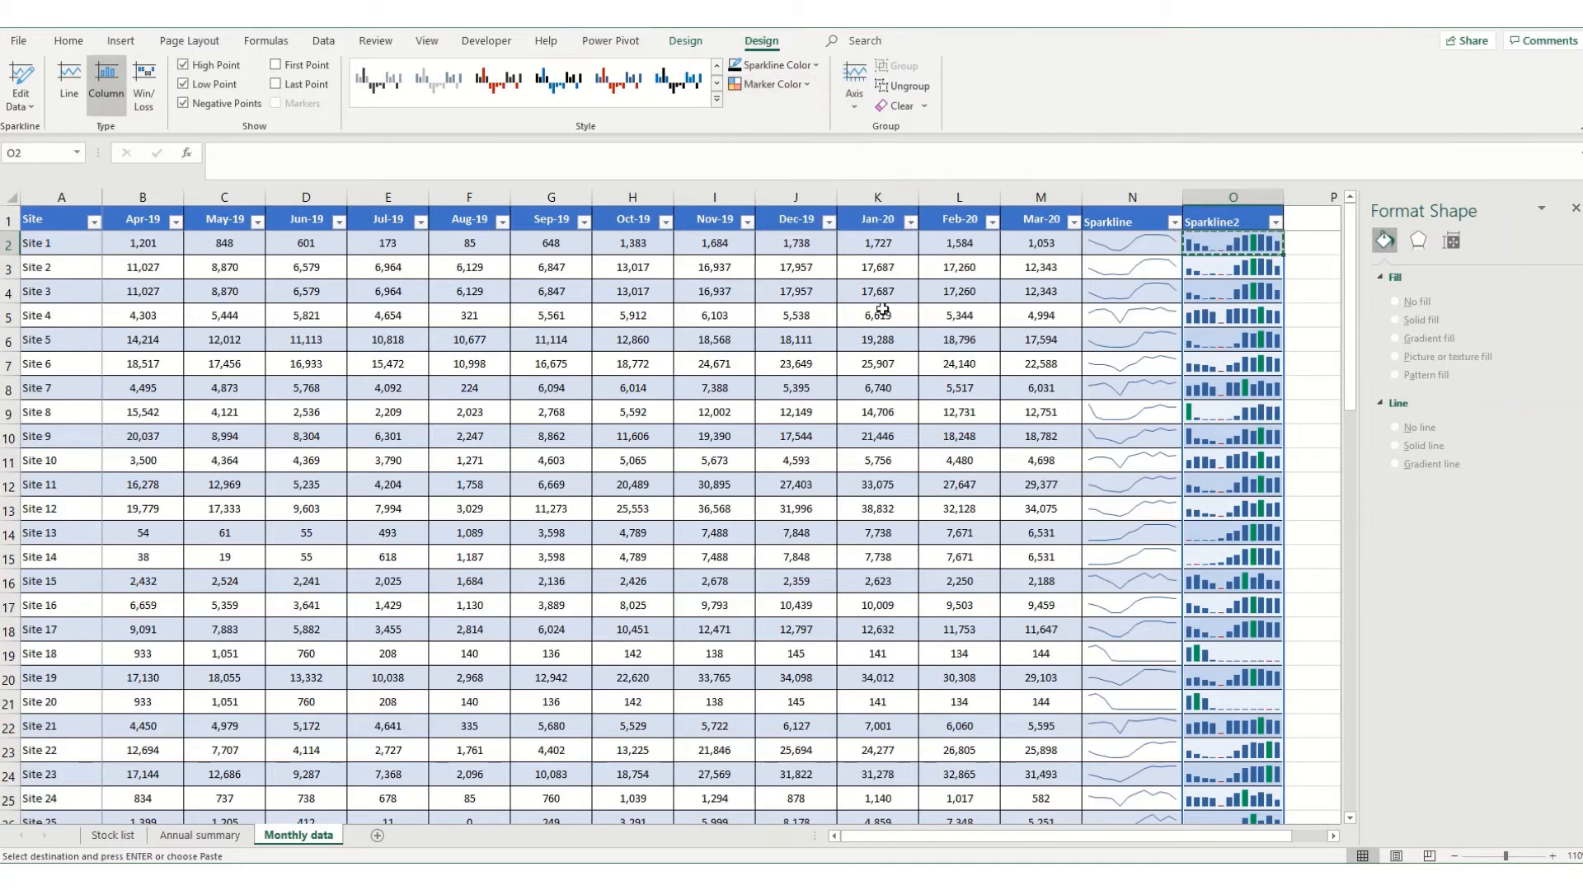
{"action": "left_click", "coordinate": [801, 84]}
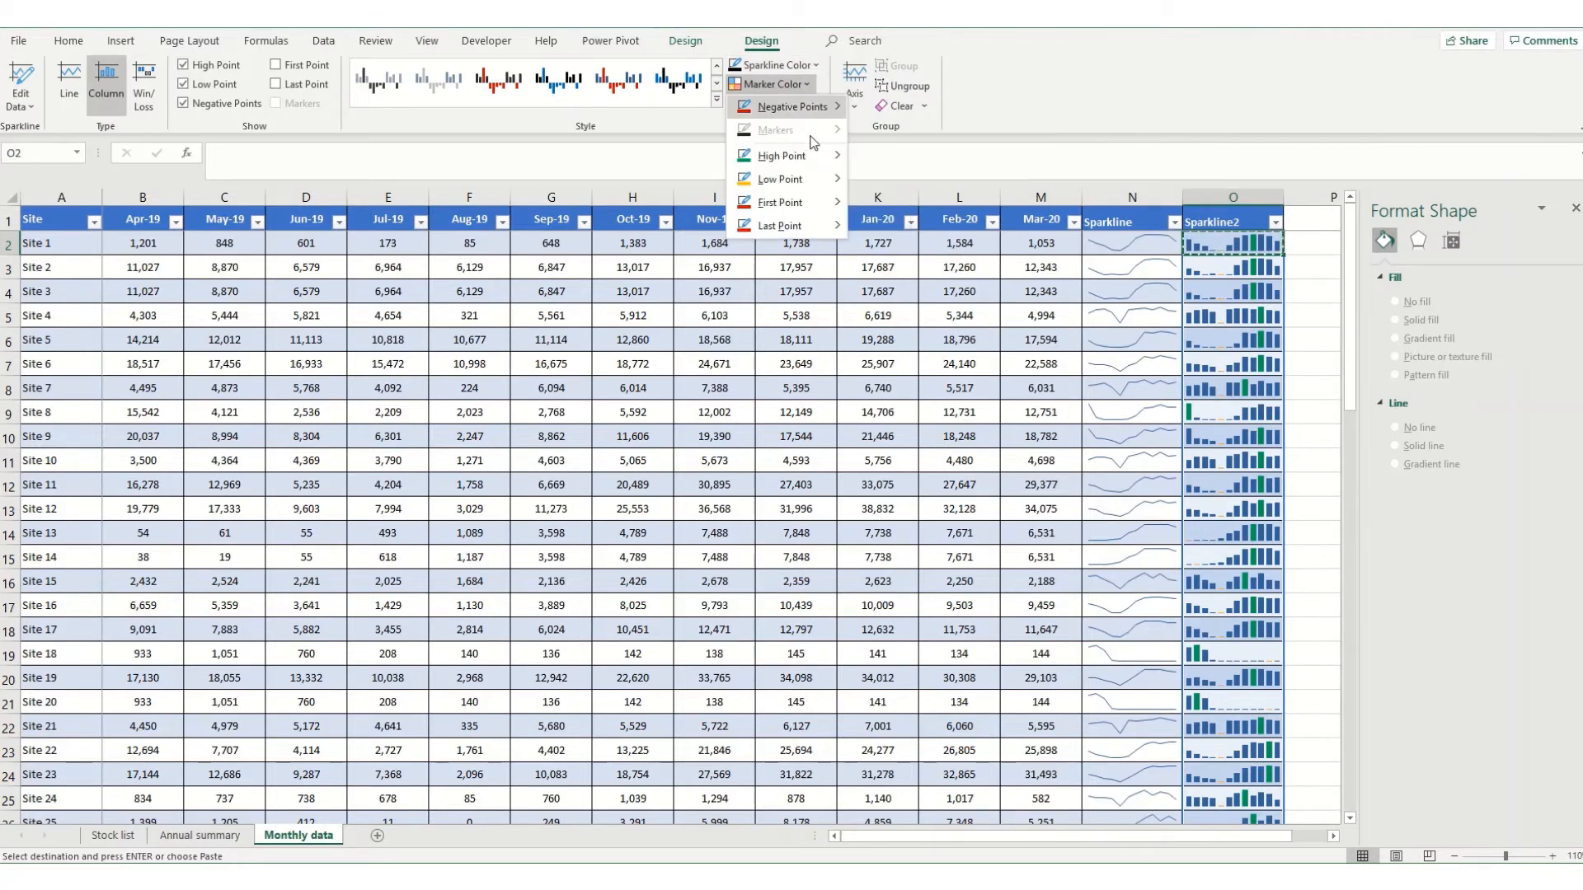
{"action": "mouse_move", "coordinate": [799, 121]}
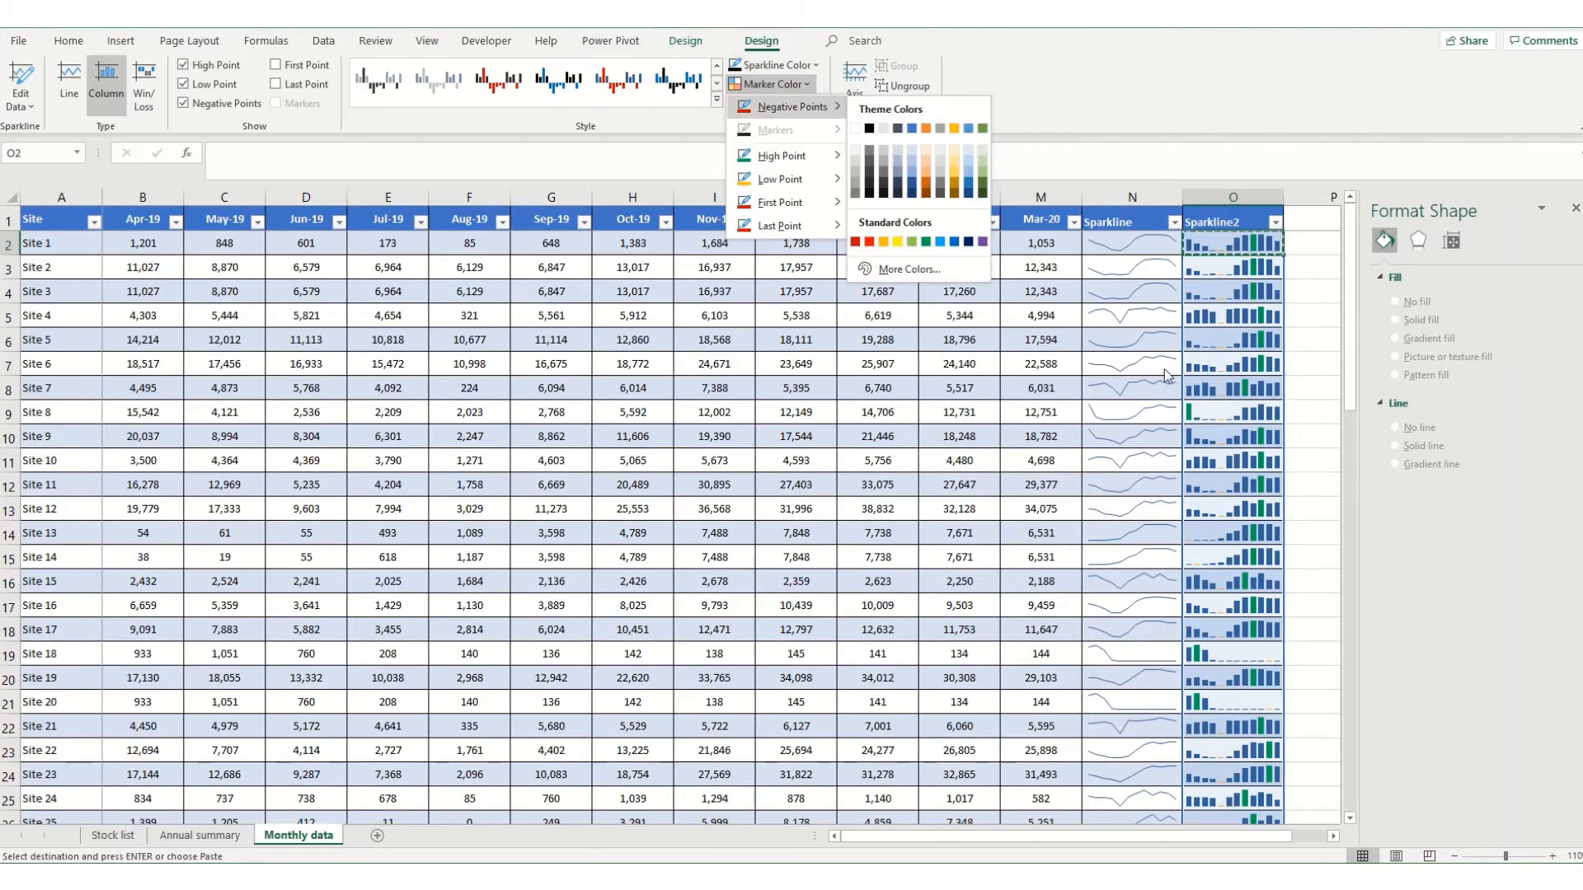
{"action": "left_click", "coordinate": [1246, 242]}
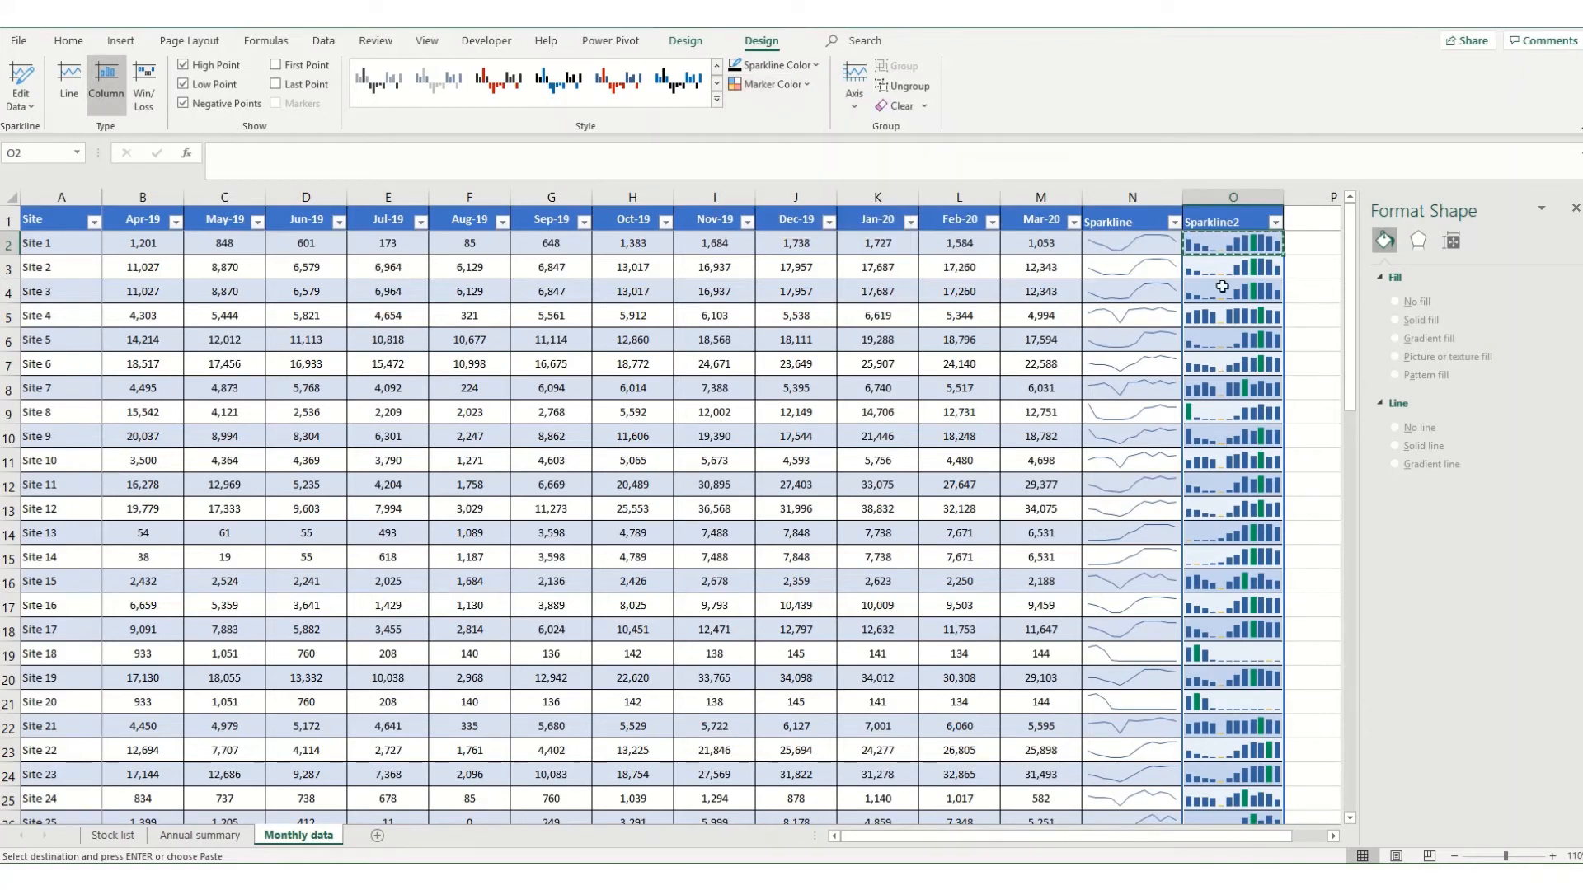
Highlight the high and low points of the line sparklines in the Sparkline column and colour the high point standard green.
{"action": "left_click", "coordinate": [1124, 240]}
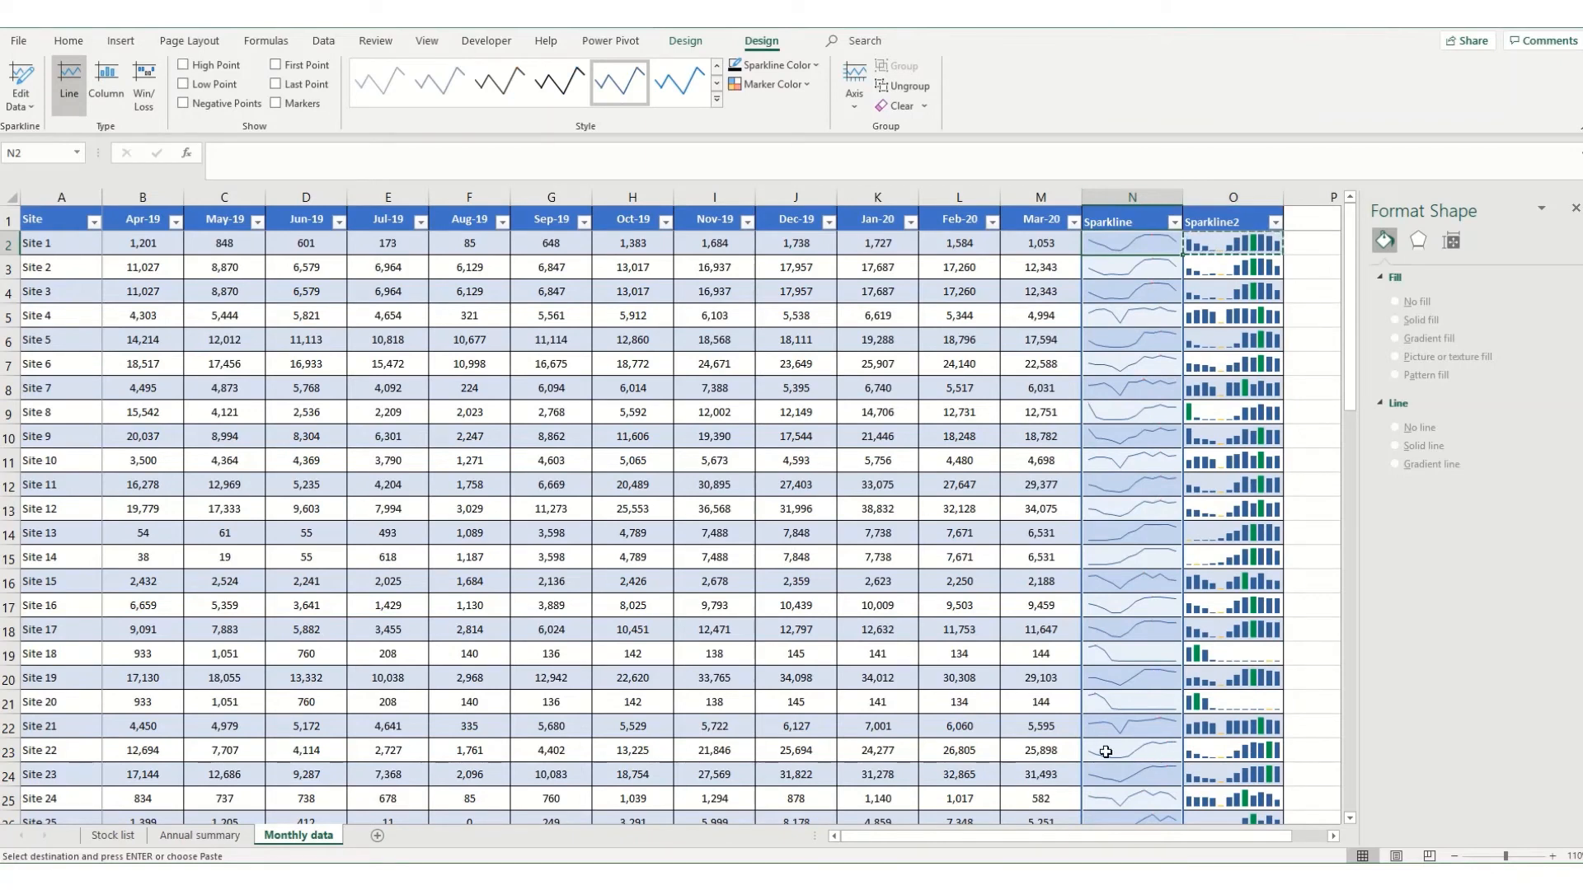
{"action": "left_click", "coordinate": [186, 68]}
{"action": "left_click", "coordinate": [805, 86]}
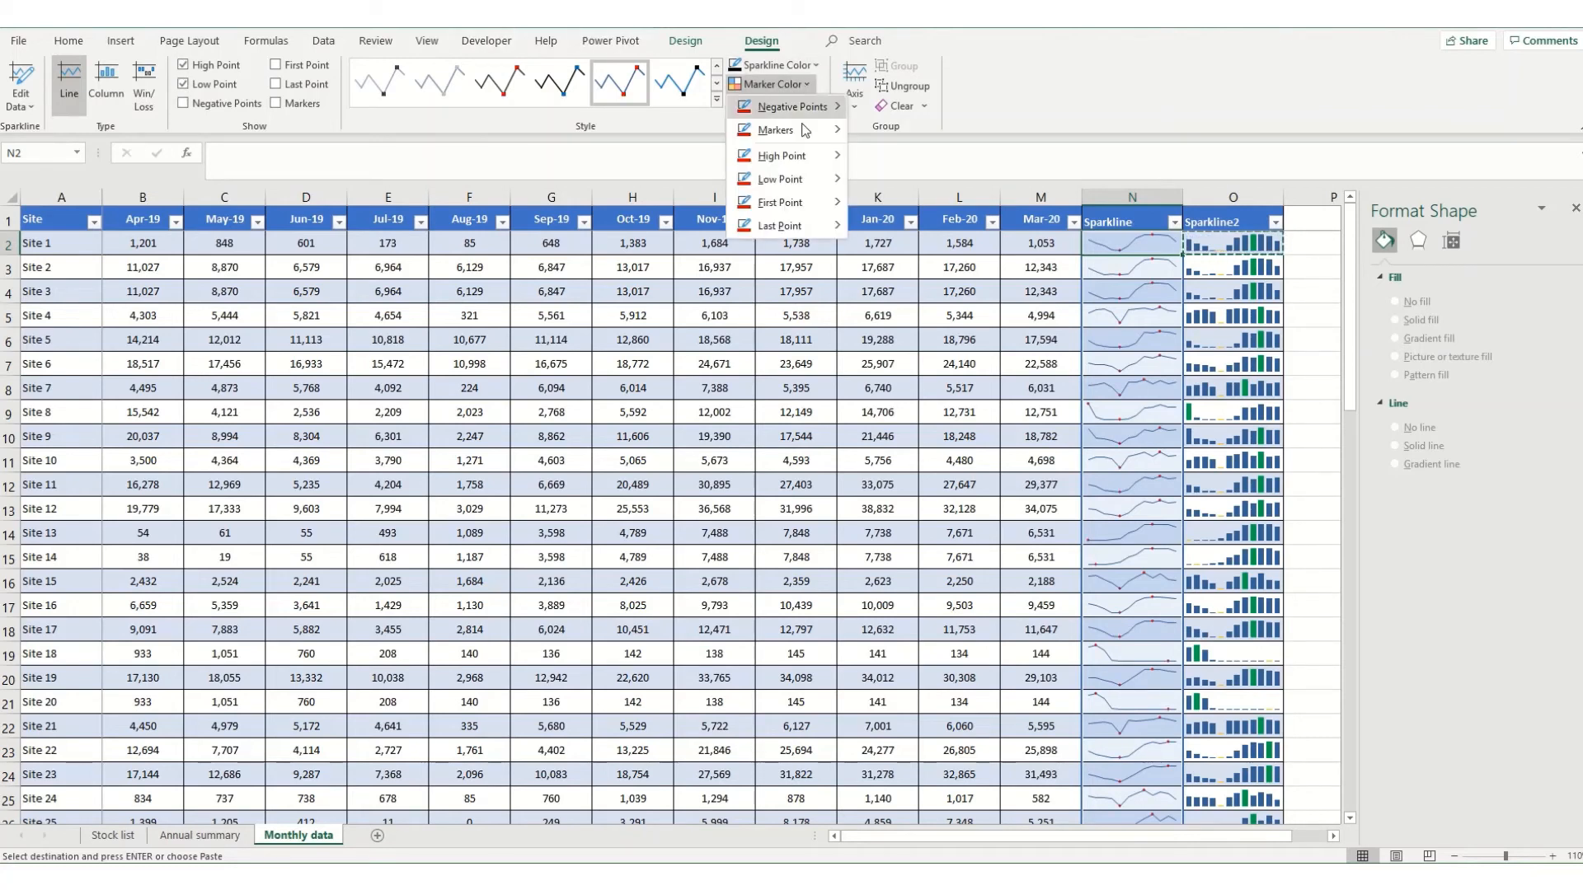
{"action": "mouse_move", "coordinate": [812, 152]}
{"action": "left_click", "coordinate": [954, 237]}
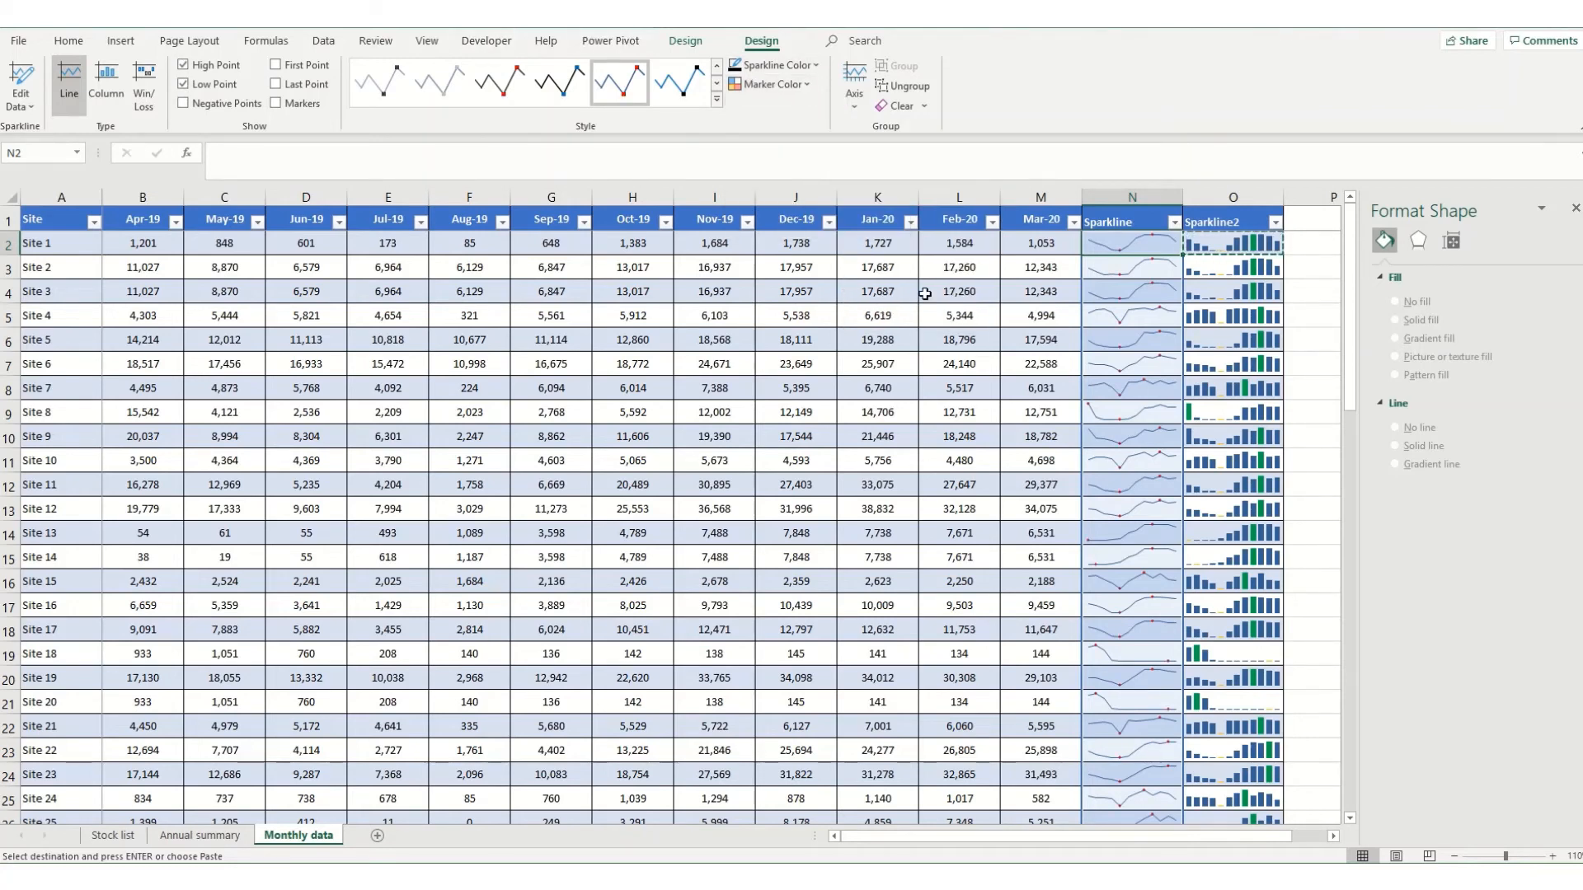
Set the low point marker colour of the line sparklines to the standard orange.
{"action": "left_click", "coordinate": [777, 87]}
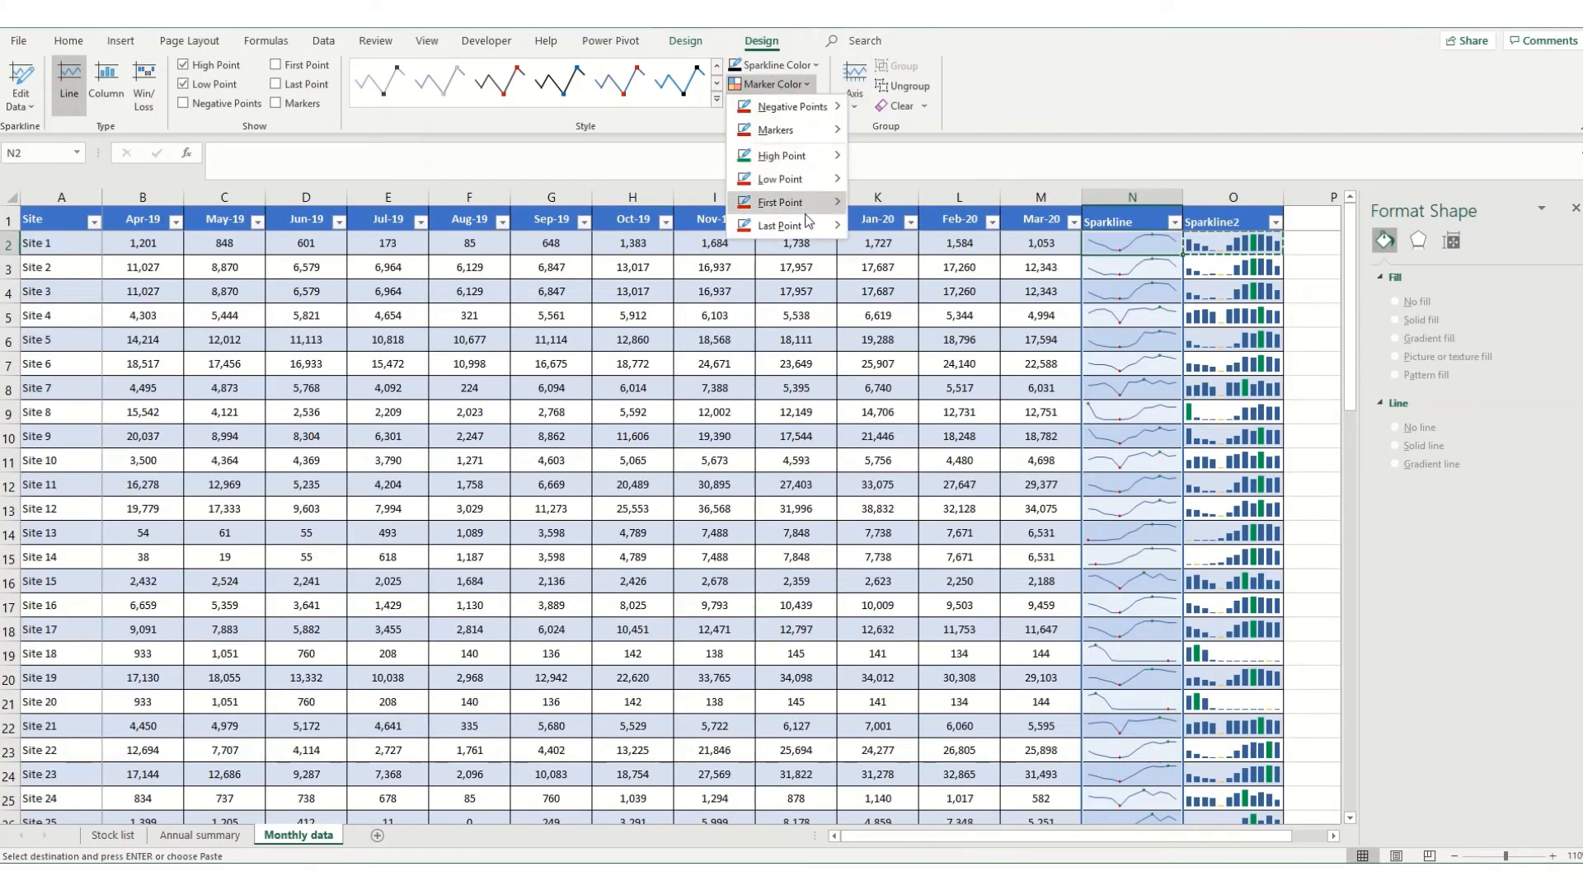
{"action": "mouse_move", "coordinate": [835, 178]}
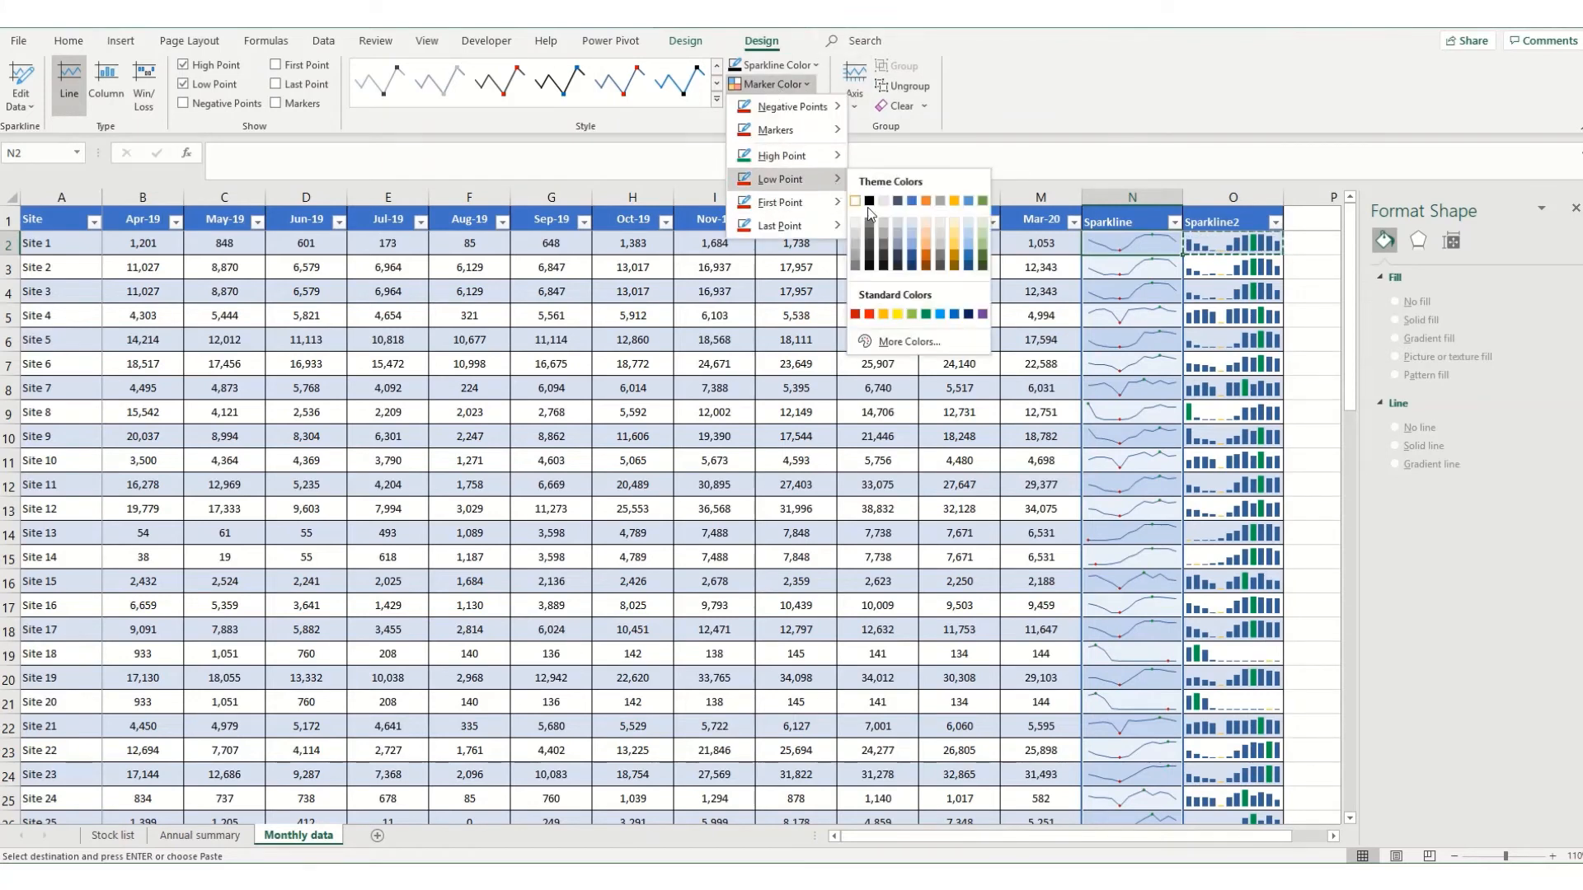
{"action": "left_click", "coordinate": [886, 314]}
{"action": "left_click", "coordinate": [1253, 268]}
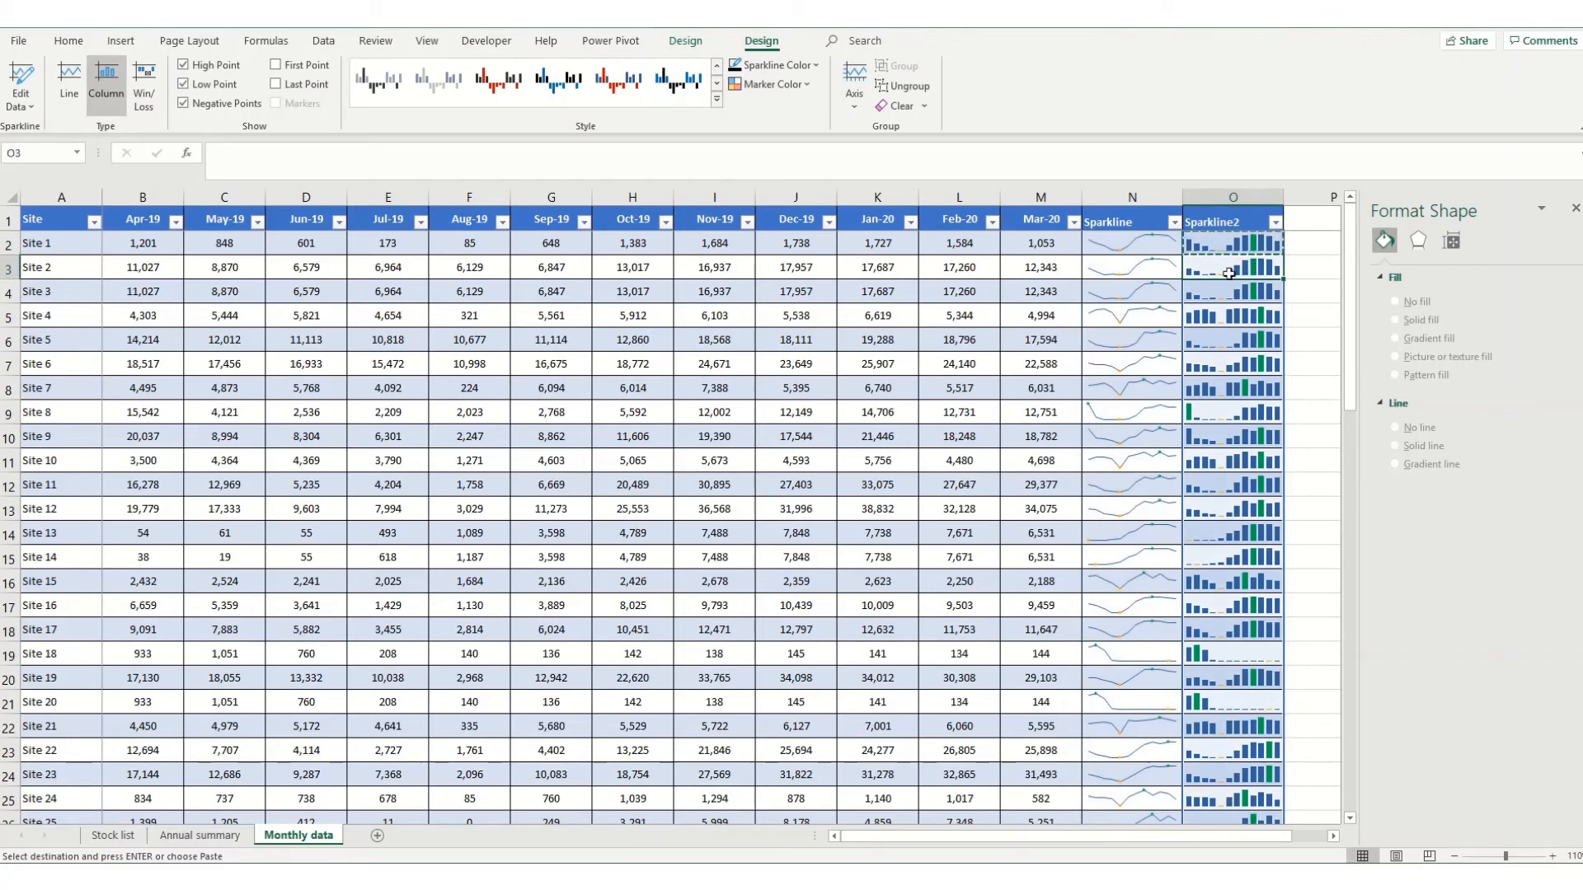
Show markers on all data points of the line sparklines in the Sparkline column and clear the pending copy selection.
{"action": "left_click", "coordinate": [1114, 237]}
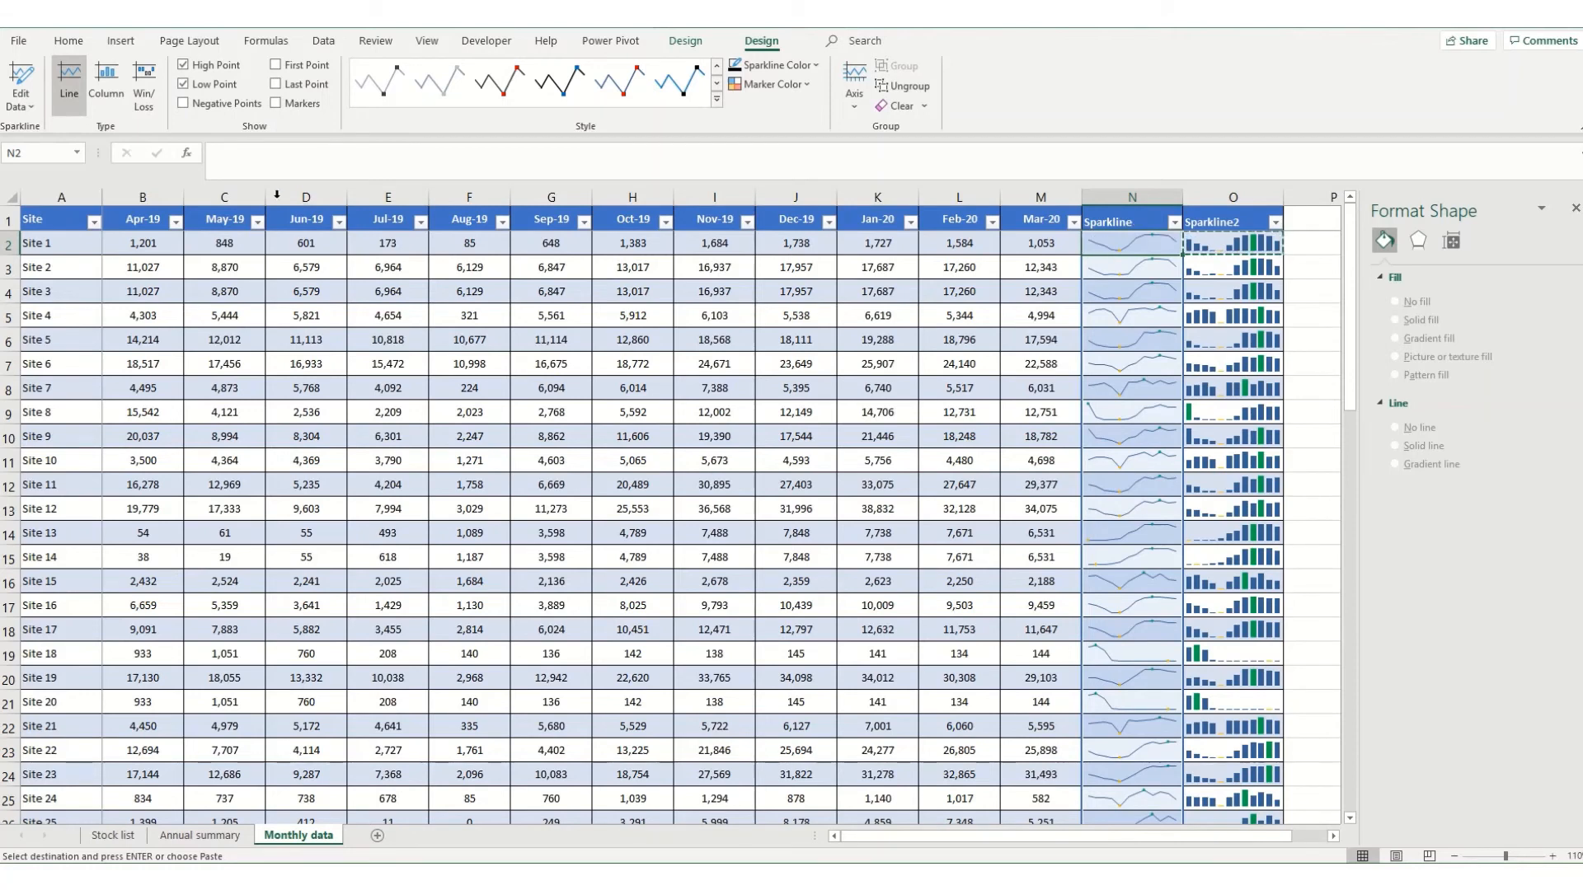
{"action": "left_click", "coordinate": [276, 103]}
{"action": "key", "text": "Escape"}
{"action": "left_click", "coordinate": [1077, 214]}
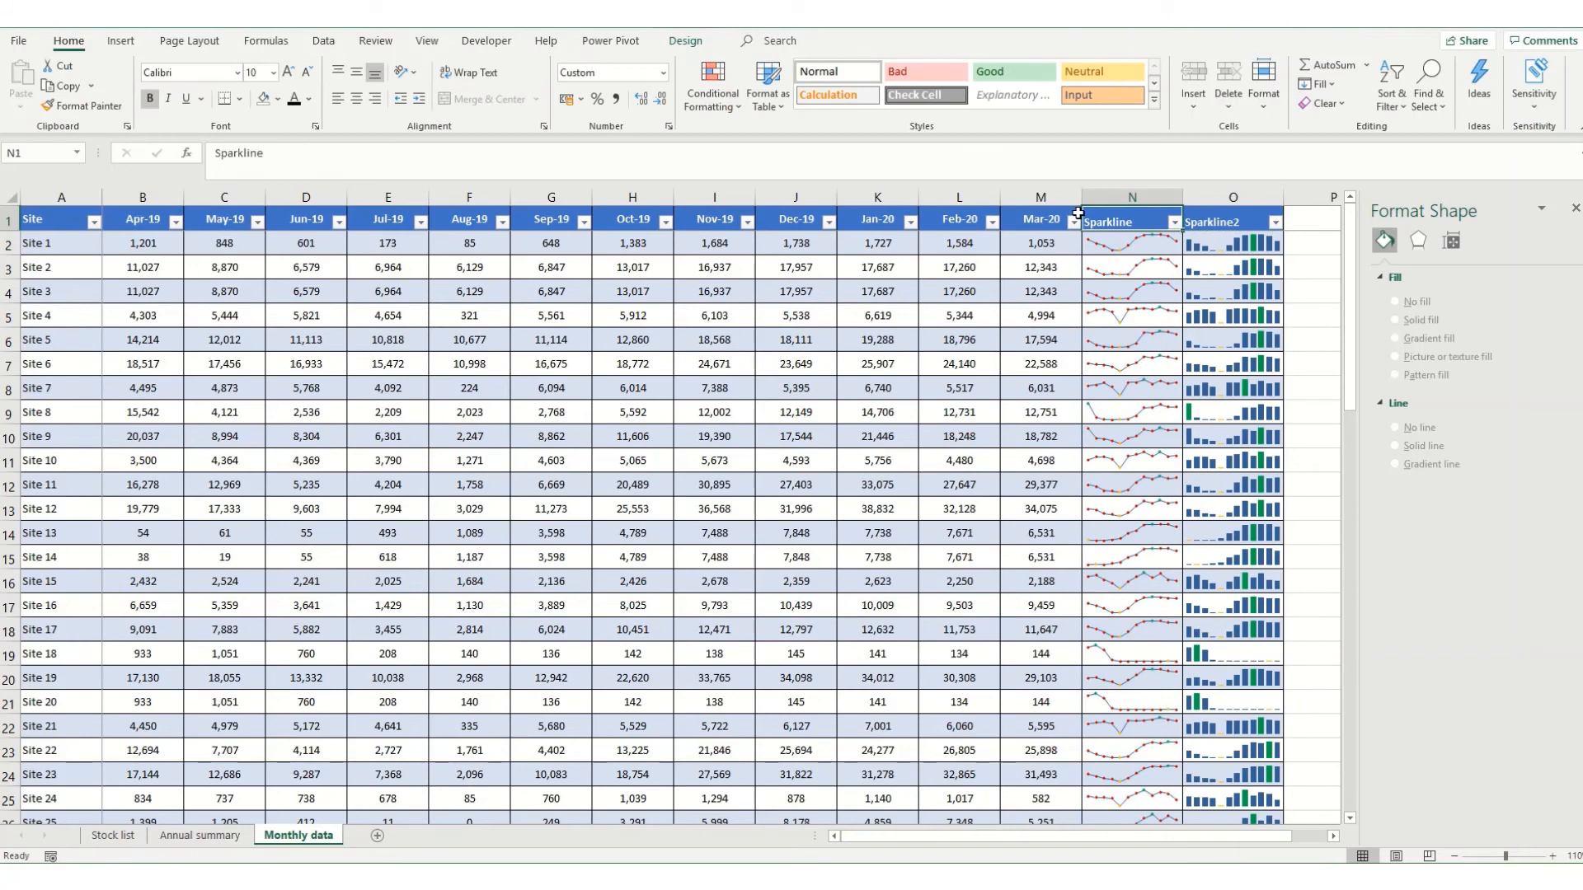